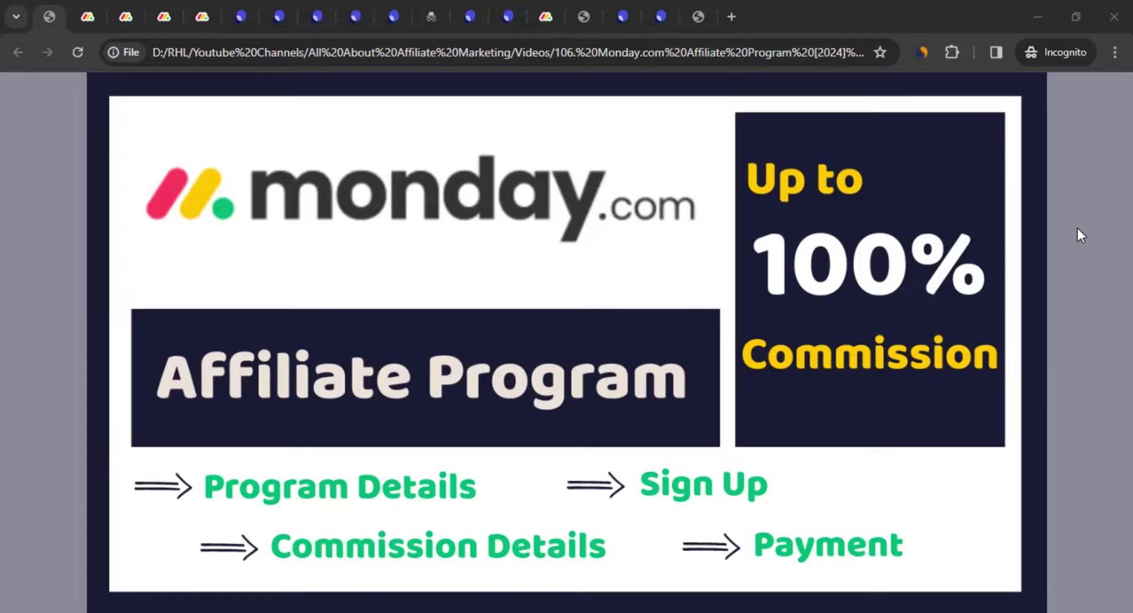
# Switch from the thumbnail image to the monday.com homepage tab in Chrome
pyautogui.click(90, 17)
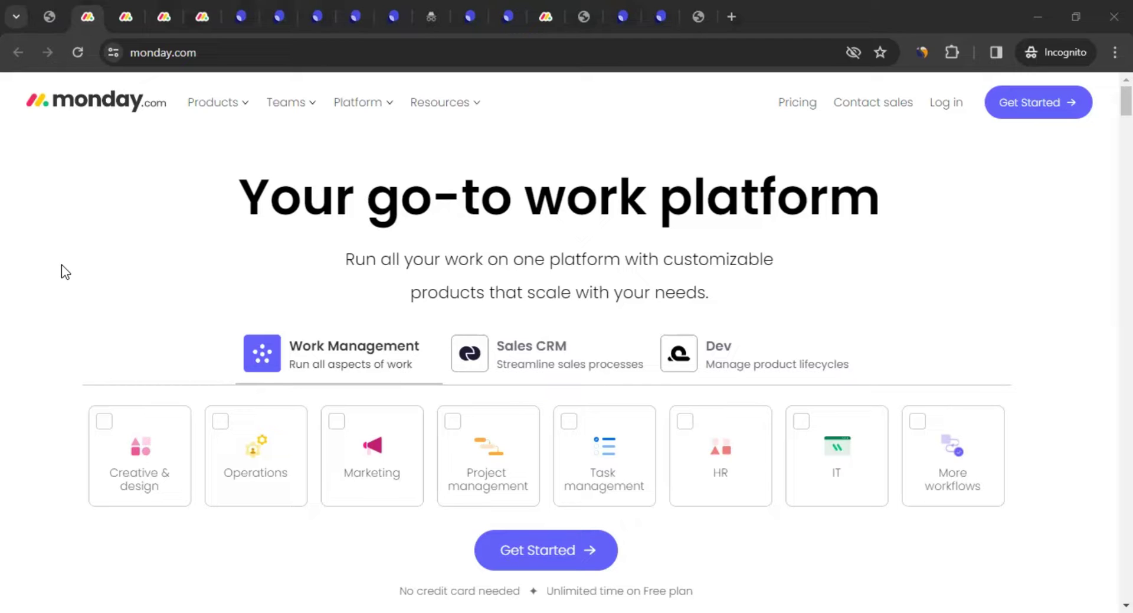
pyautogui.click(61, 265)
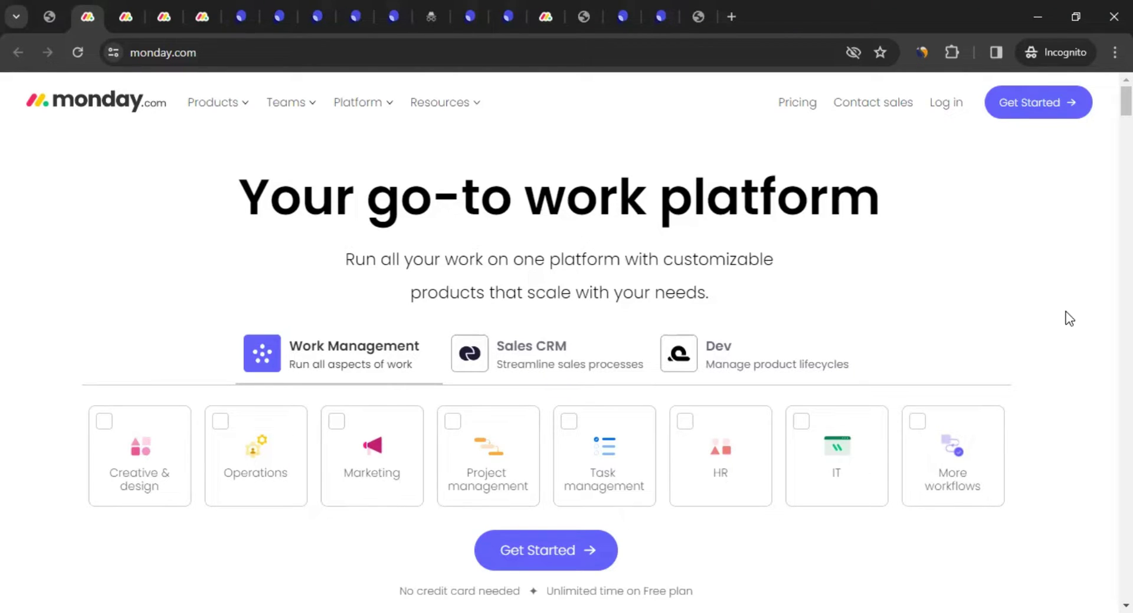
pyautogui.scroll(-10, 1064, 319)
pyautogui.scroll(10, 1060, 319)
pyautogui.click(124, 17)
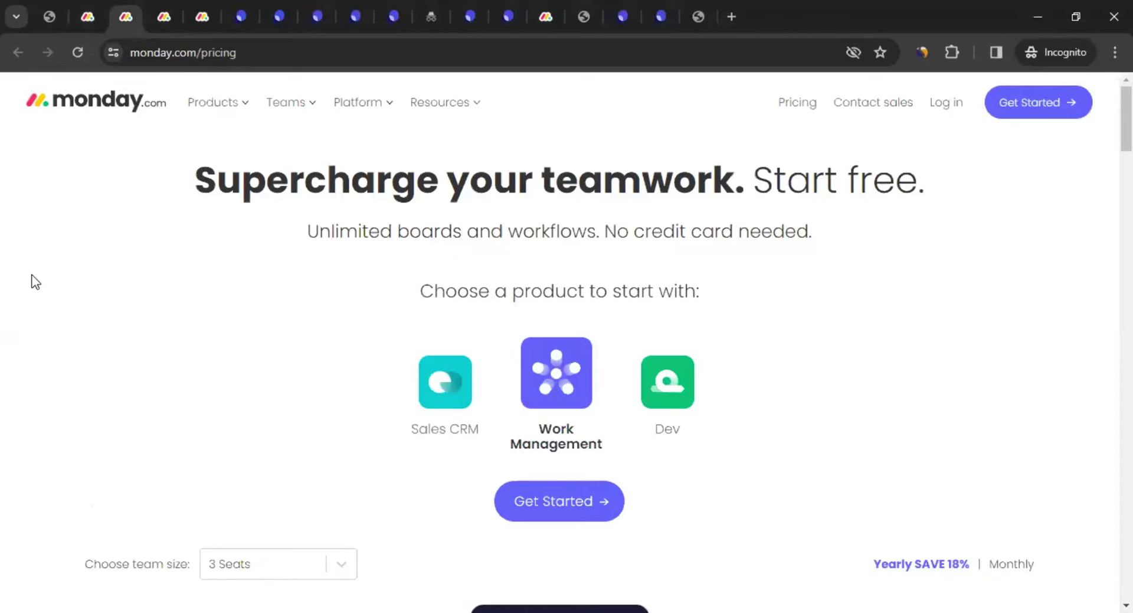
pyautogui.scroll(-7, 52, 286)
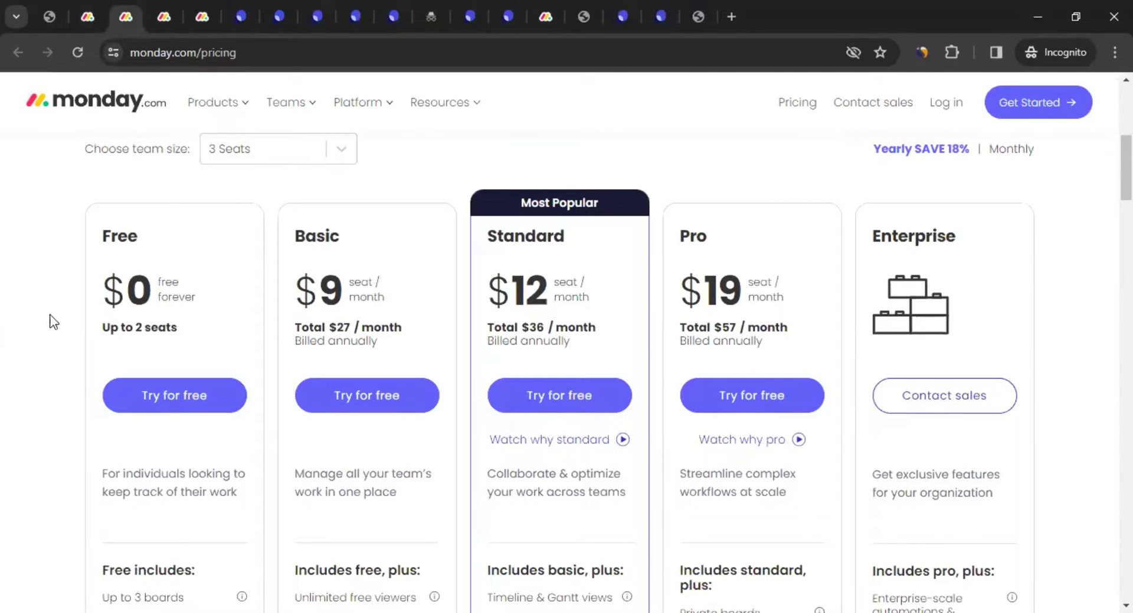
pyautogui.scroll(-6, 130, 315)
pyautogui.scroll(6, 177, 319)
# Return to the monday.com homepage and scroll down toward the Affiliates footer link
pyautogui.click(94, 6)
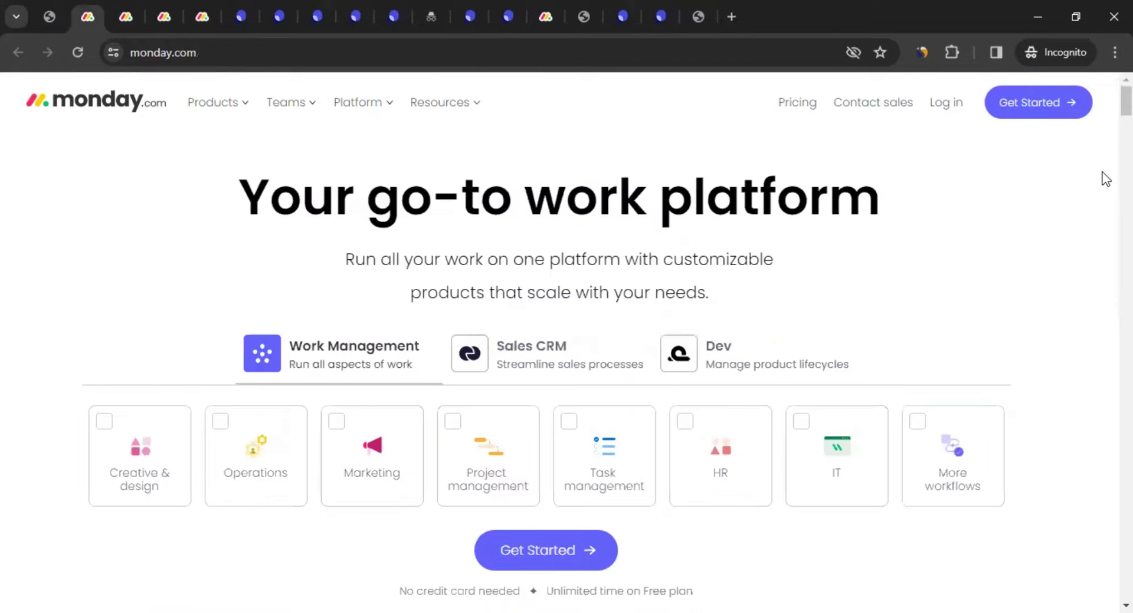
pyautogui.scroll(-15, 559, 342)
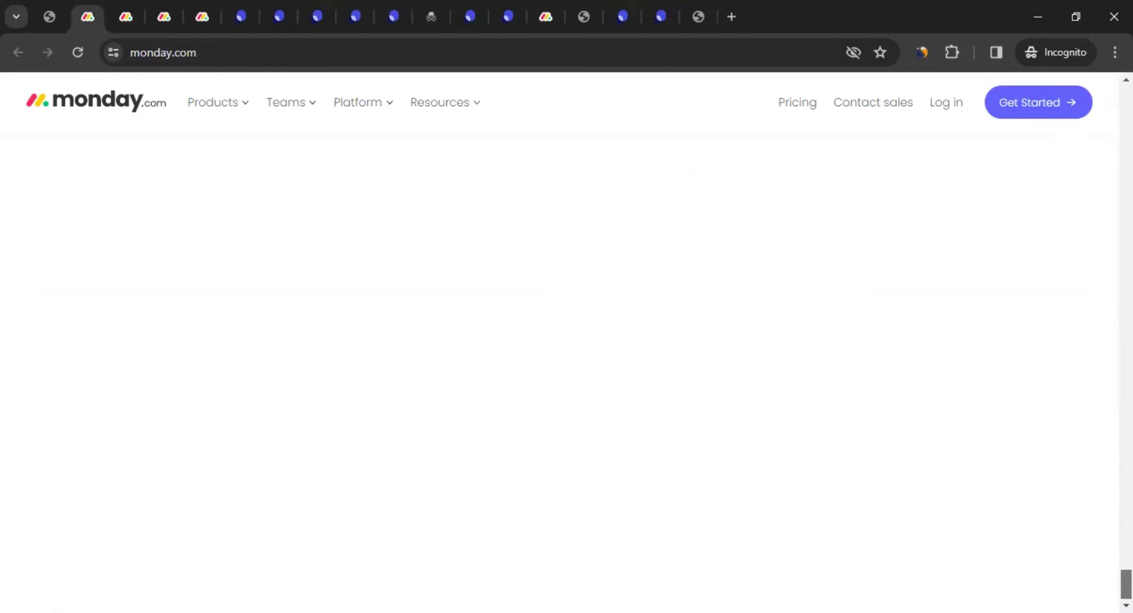
pyautogui.scroll(3, 930, 426)
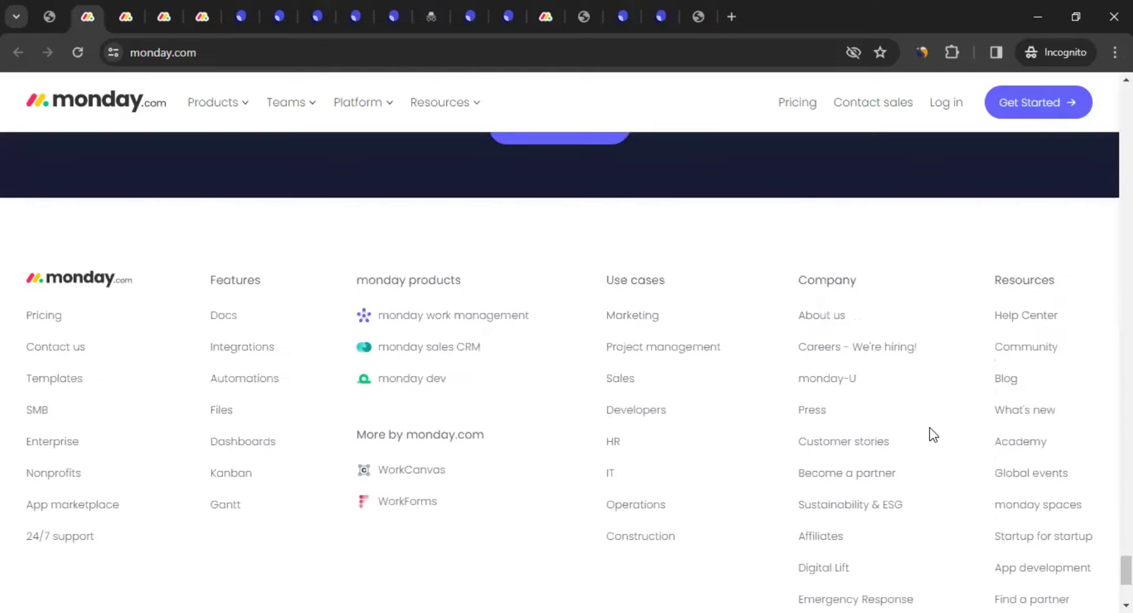
pyautogui.scroll(-1, 929, 427)
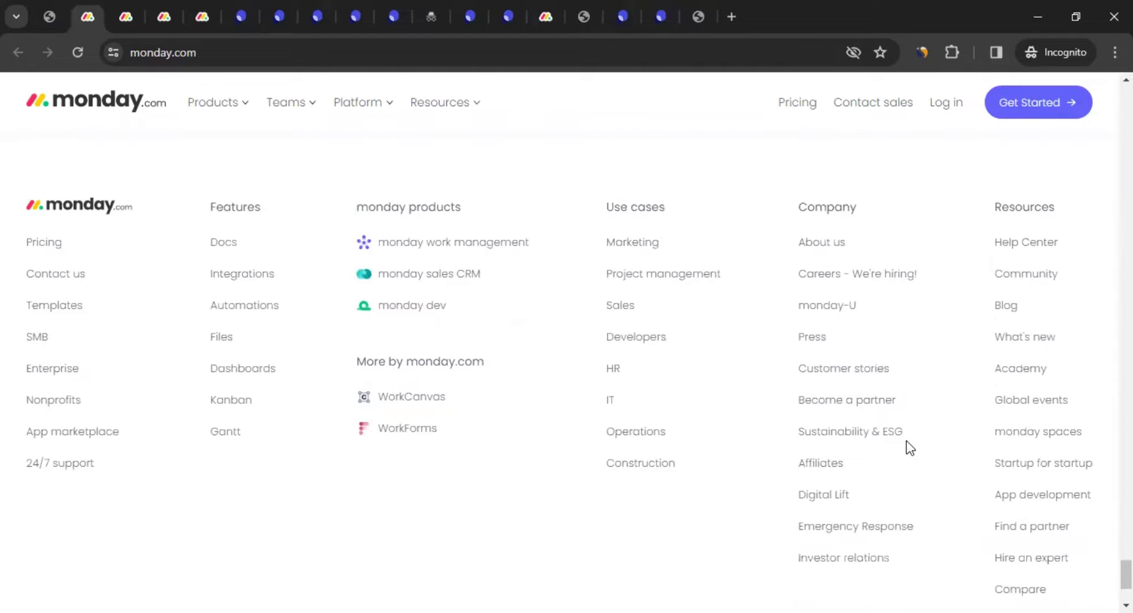
# Open the monday.com affiliate program page and scroll through its three joining steps
pyautogui.click(171, 8)
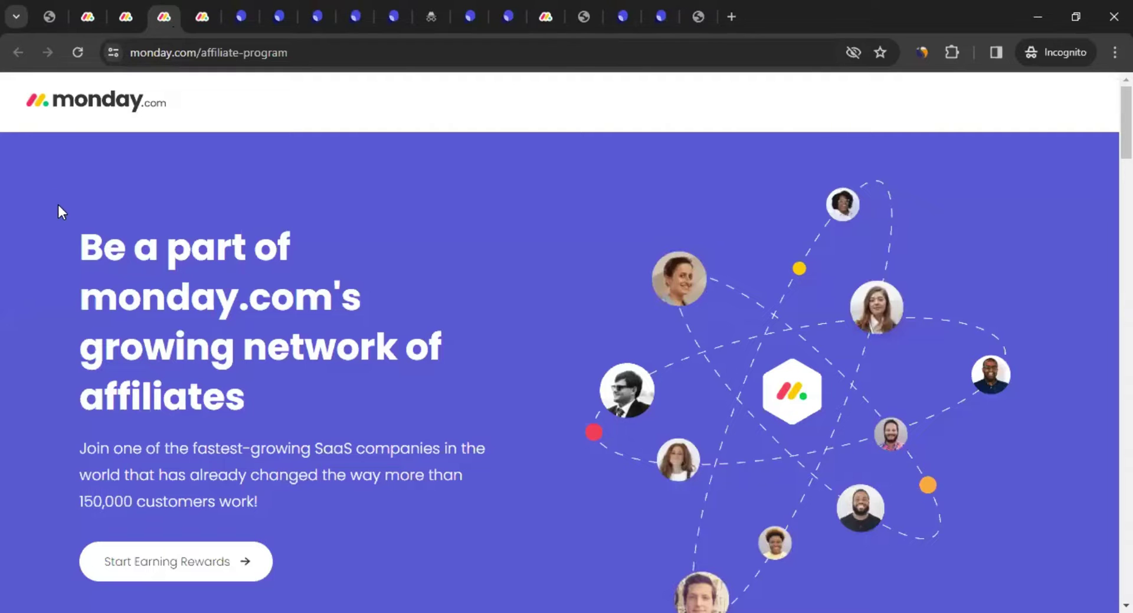
pyautogui.scroll(-12, 61, 220)
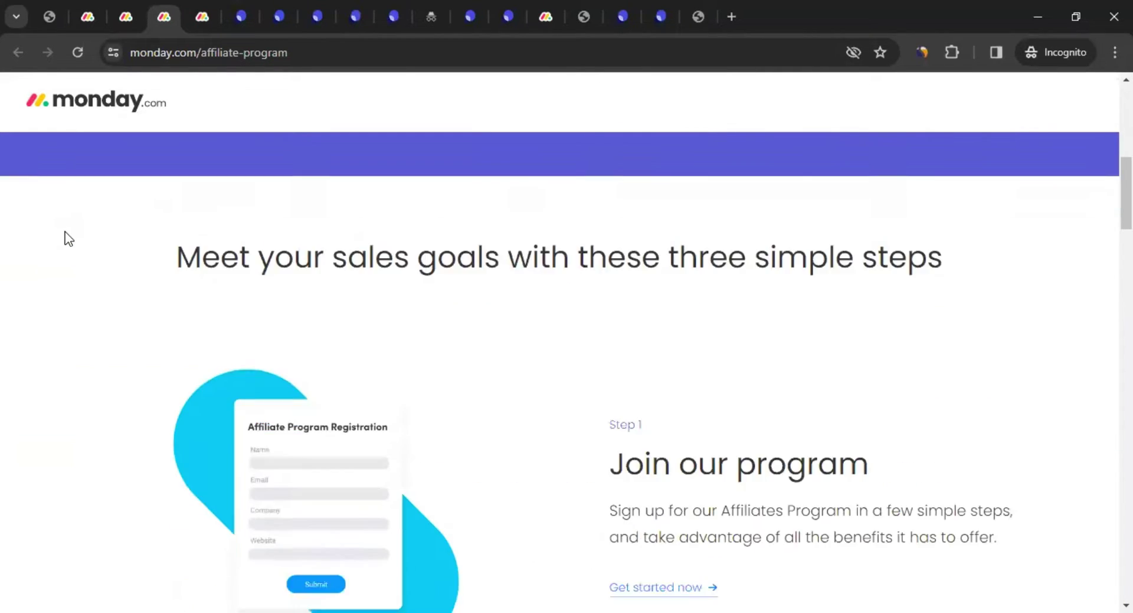
pyautogui.scroll(-18, 67, 236)
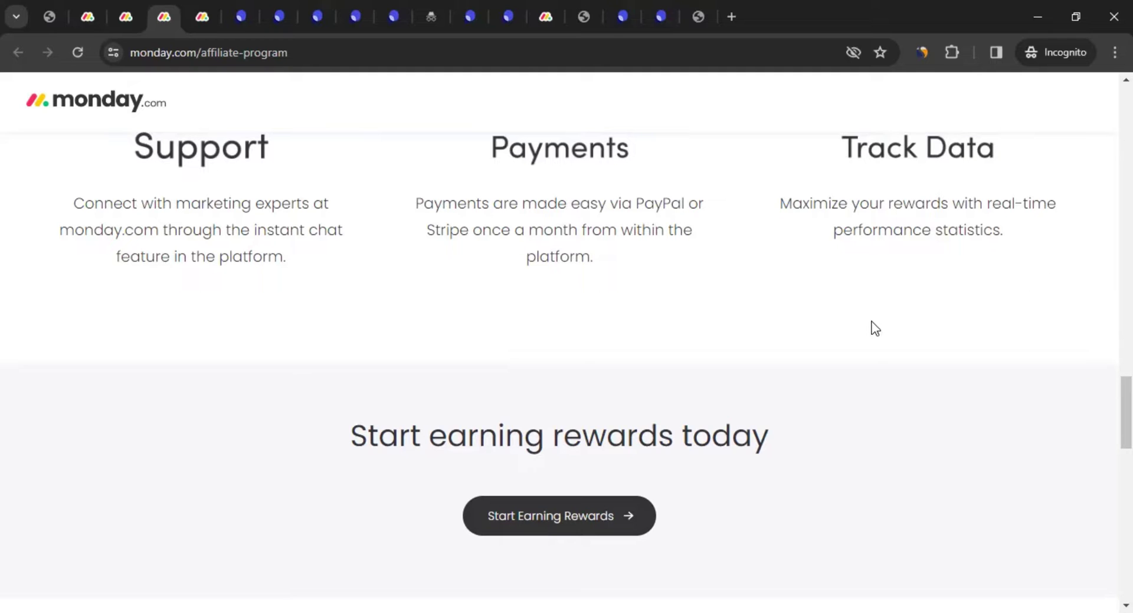
pyautogui.scroll(20, 696, 337)
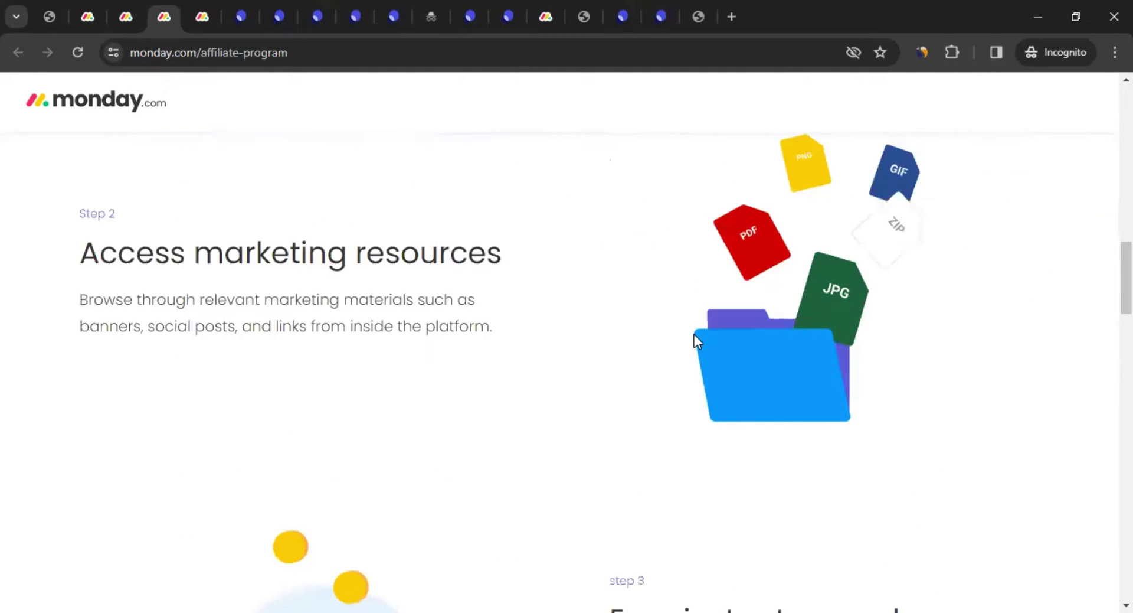
pyautogui.scroll(-7, 659, 453)
pyautogui.scroll(-4, 656, 448)
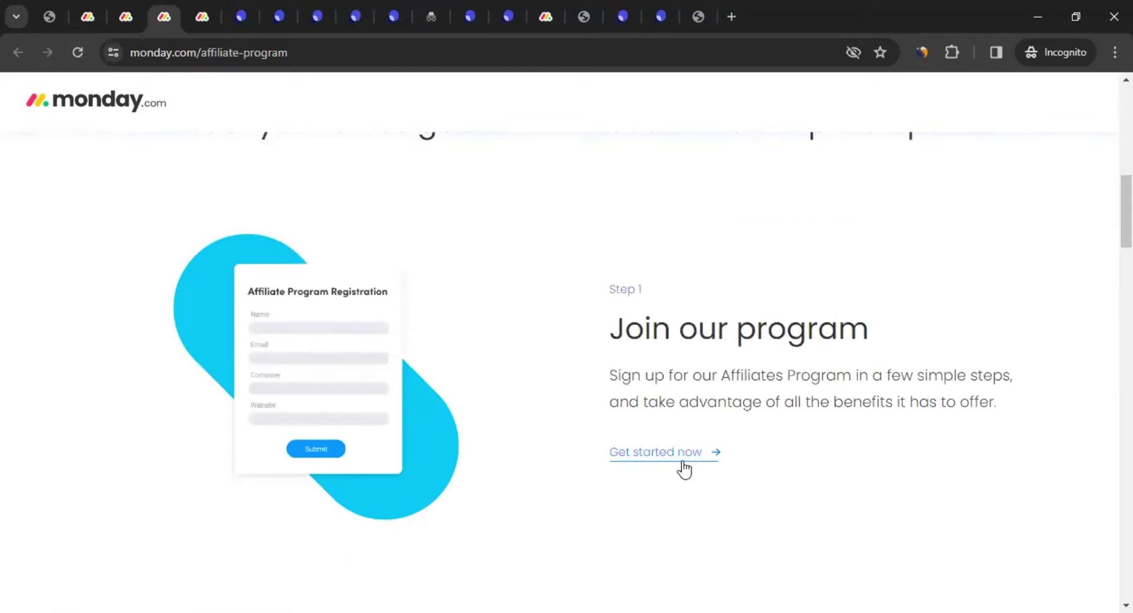
# Open monday.com's PartnerStack partner page and scroll through its cookie, commission and payout FAQ
pyautogui.click(201, 17)
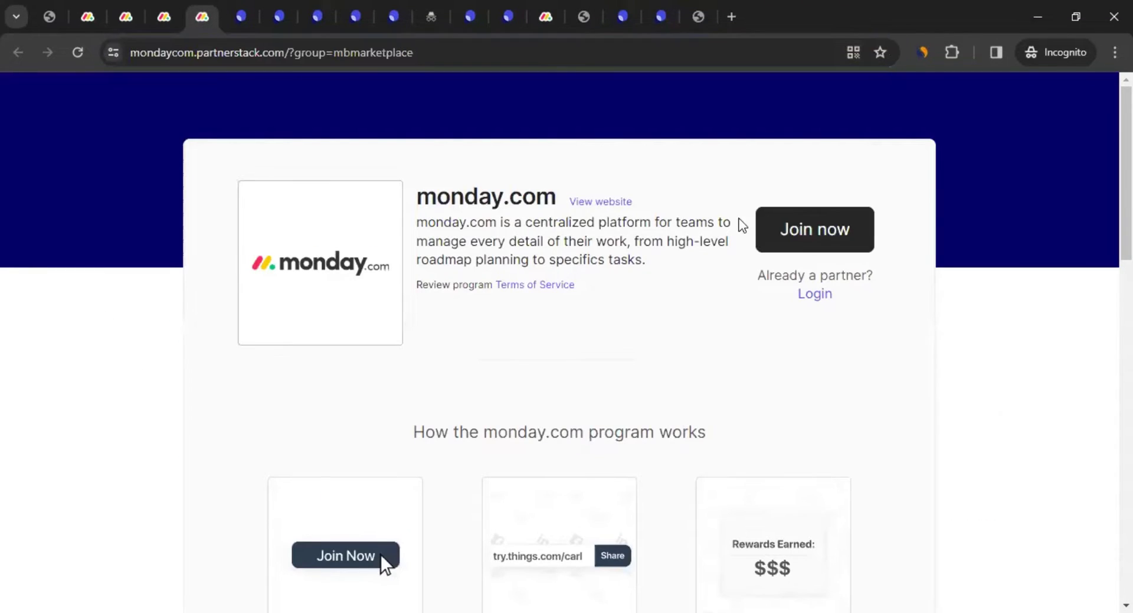
pyautogui.scroll(-15, 714, 280)
pyautogui.scroll(9, 716, 281)
pyautogui.scroll(-4, 715, 286)
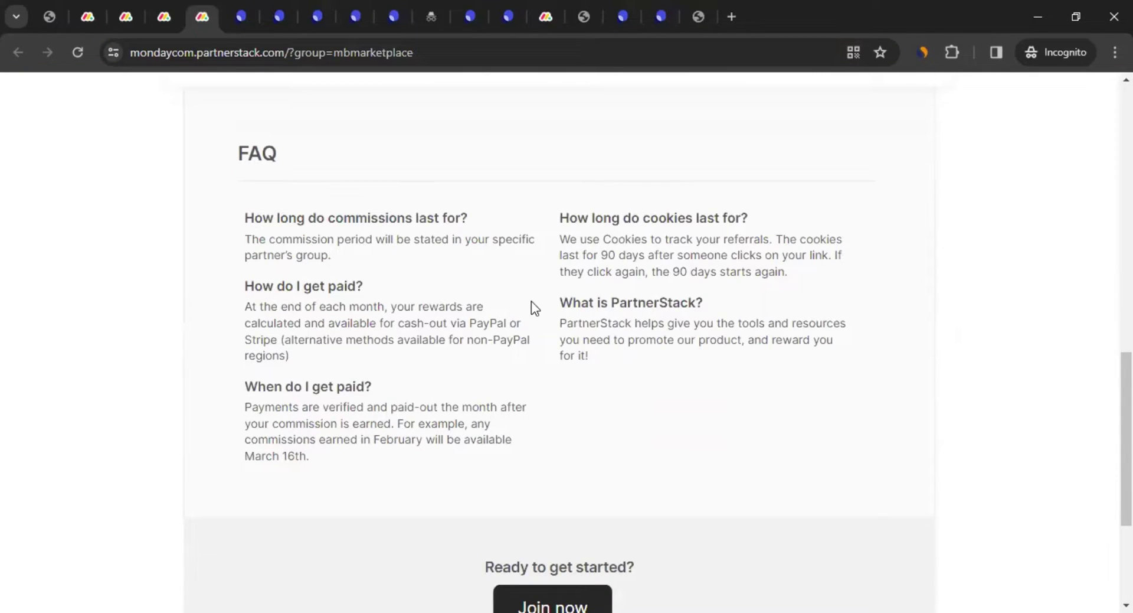
pyautogui.scroll(10, 540, 311)
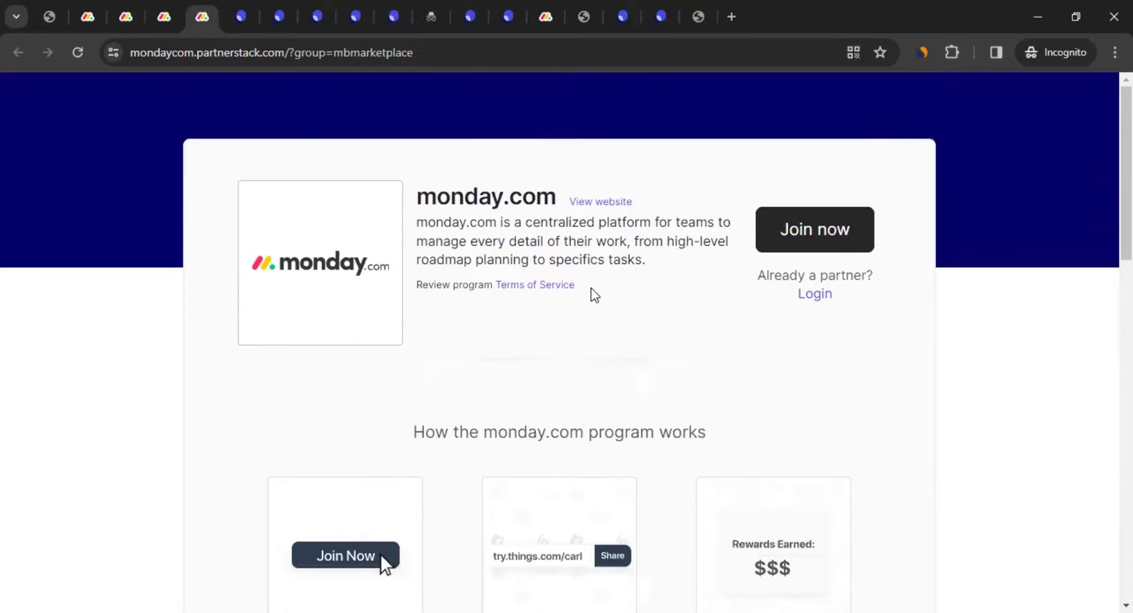
# Highlight partnerstack.com in the page address to point out the hosting platform
pyautogui.moveTo(197, 52); pyautogui.dragTo(292, 54)
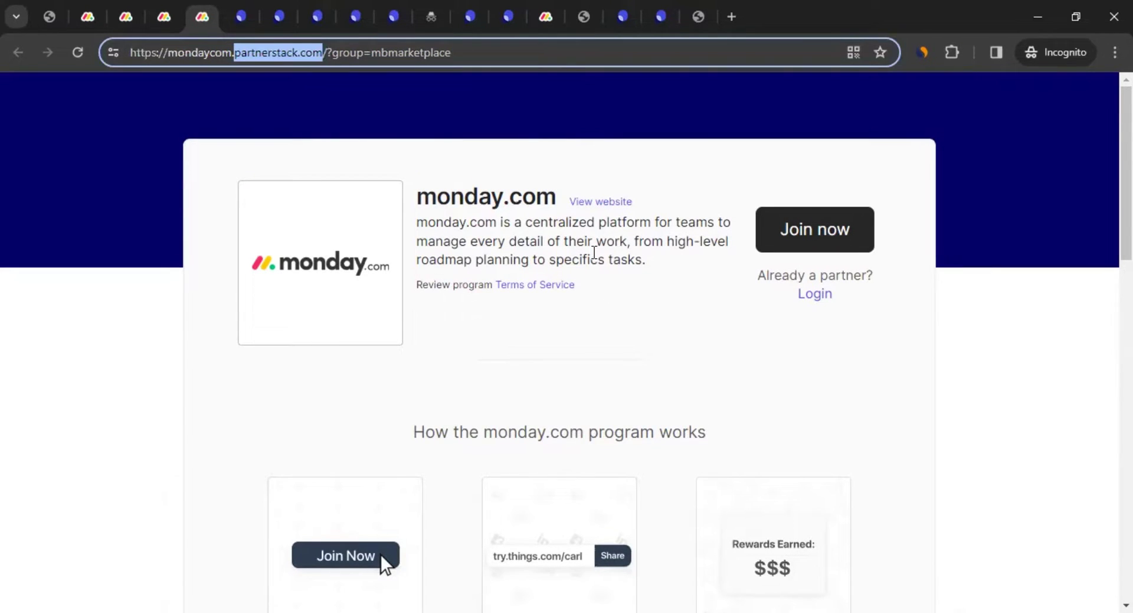
pyautogui.scroll(-4, 916, 248)
pyautogui.scroll(4, 915, 247)
pyautogui.click(902, 344)
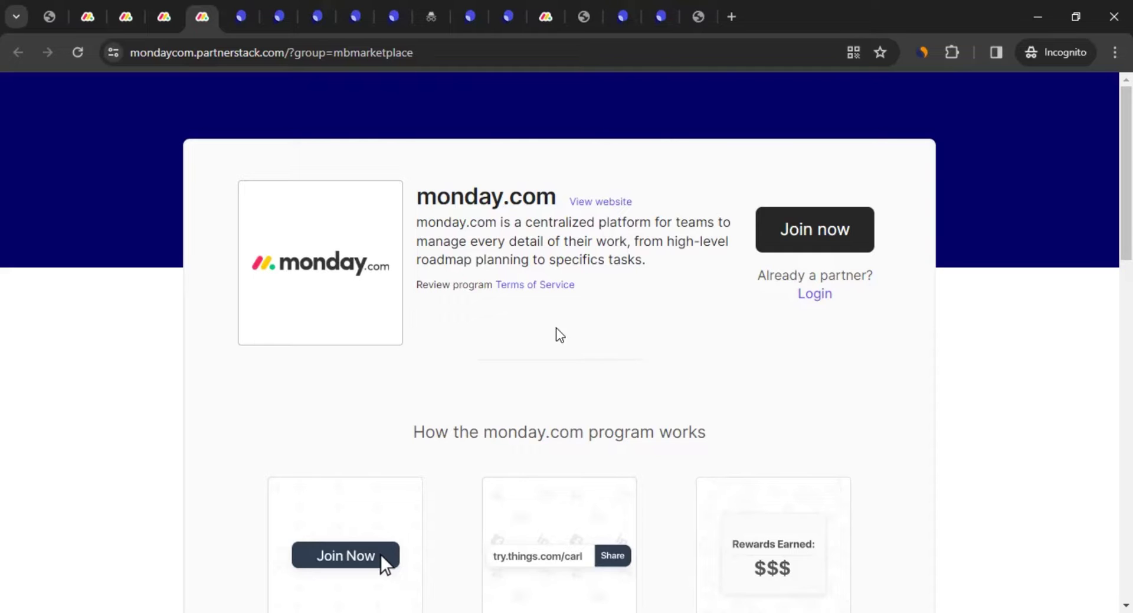
# Browse the PartnerStack homepage, glance at its sign-in page, and return to the homepage
pyautogui.click(242, 15)
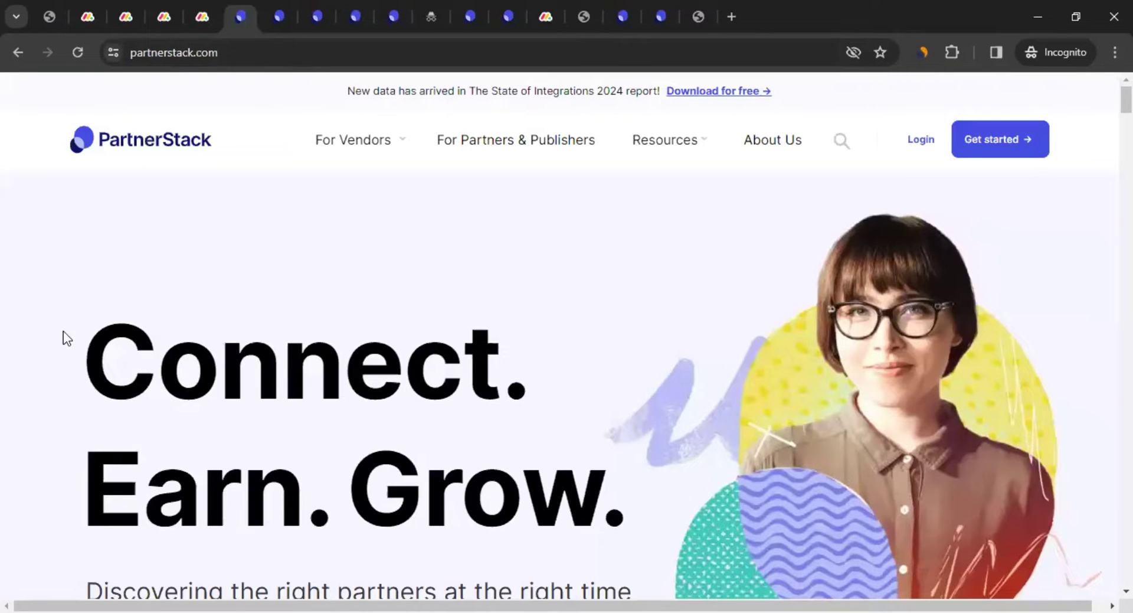
pyautogui.scroll(-12, 101, 307)
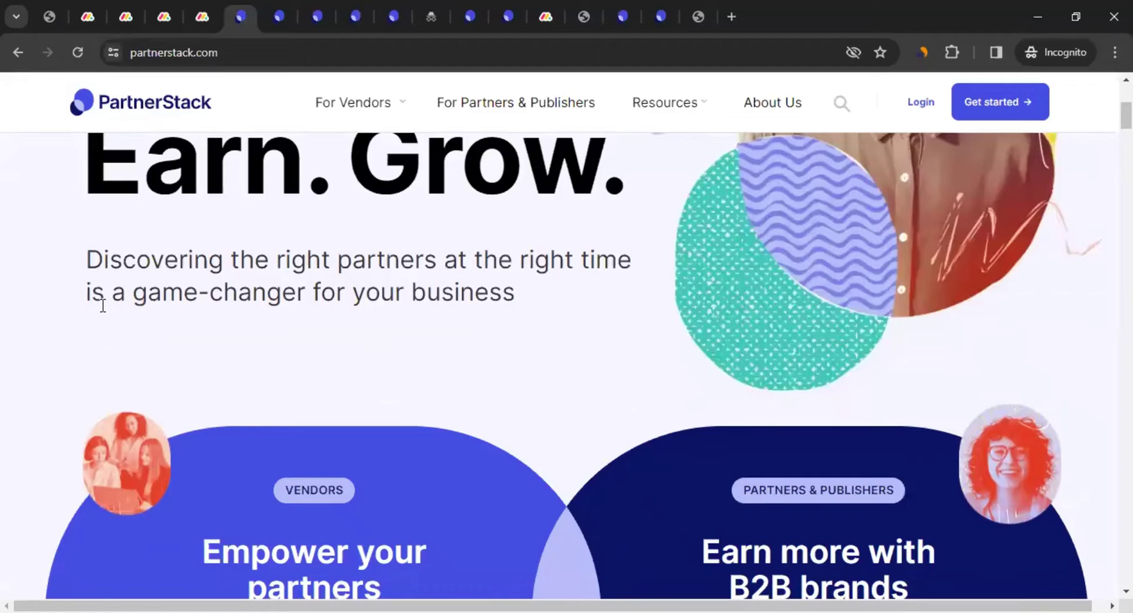
pyautogui.scroll(10, 165, 308)
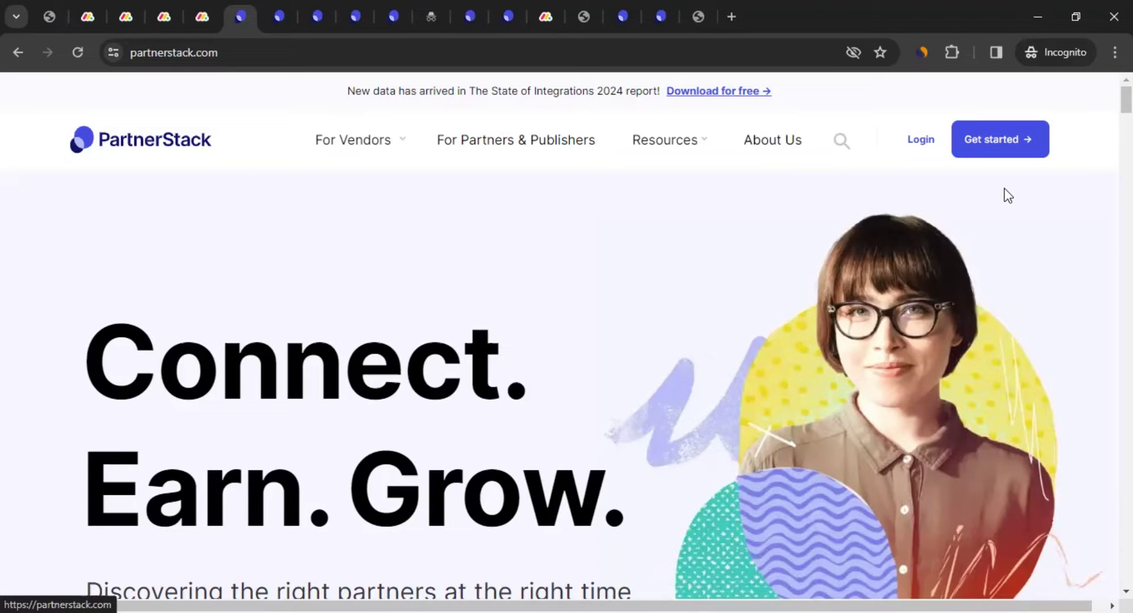
pyautogui.click(288, 2)
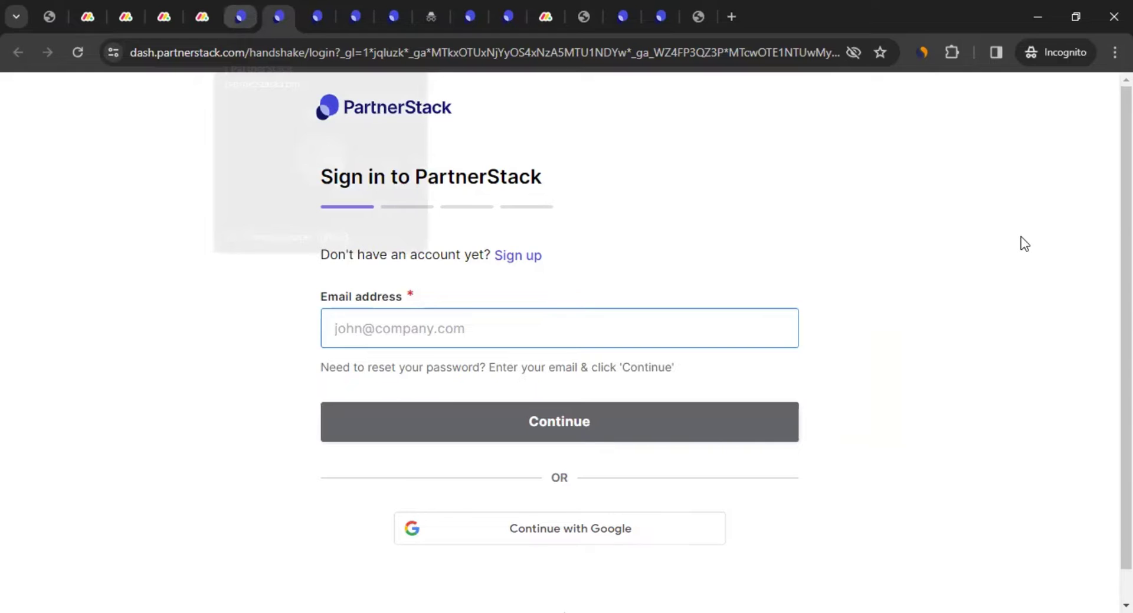
pyautogui.hotkey('ctrl', 'shift', 'Tab')
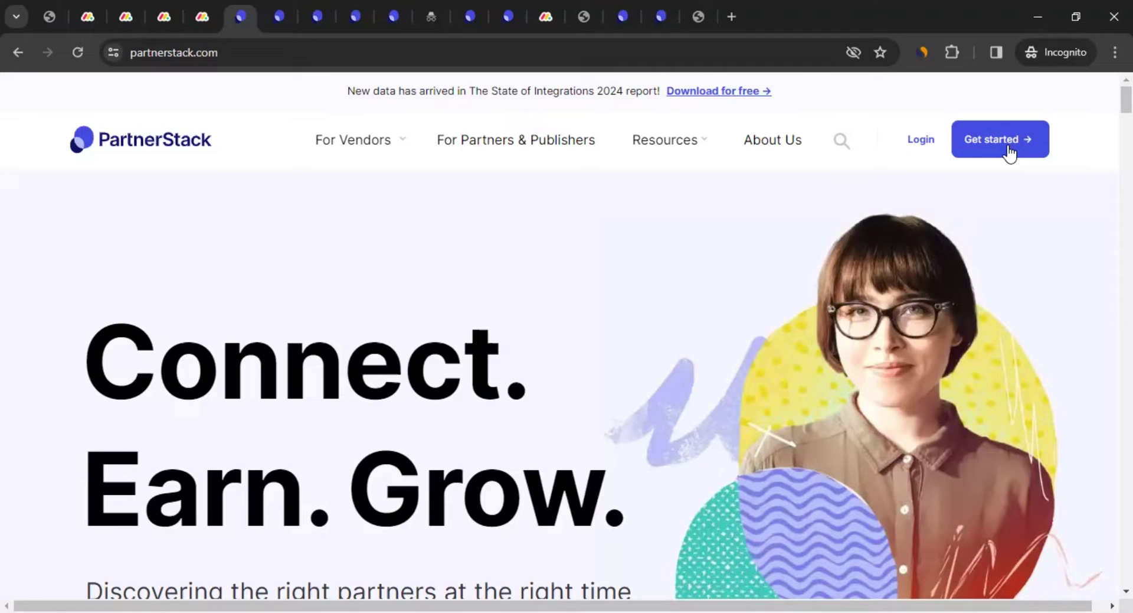
# Go from PartnerStack's Partners & Publishers section to the 'Join the network' email sign-up page
pyautogui.click(318, 17)
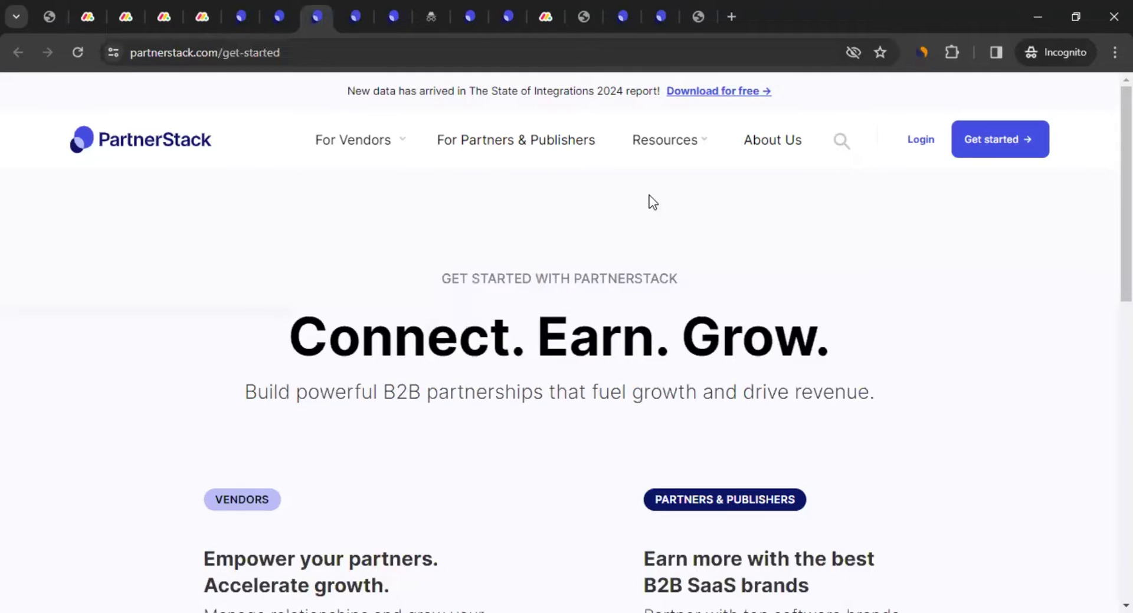
pyautogui.scroll(-5, 649, 194)
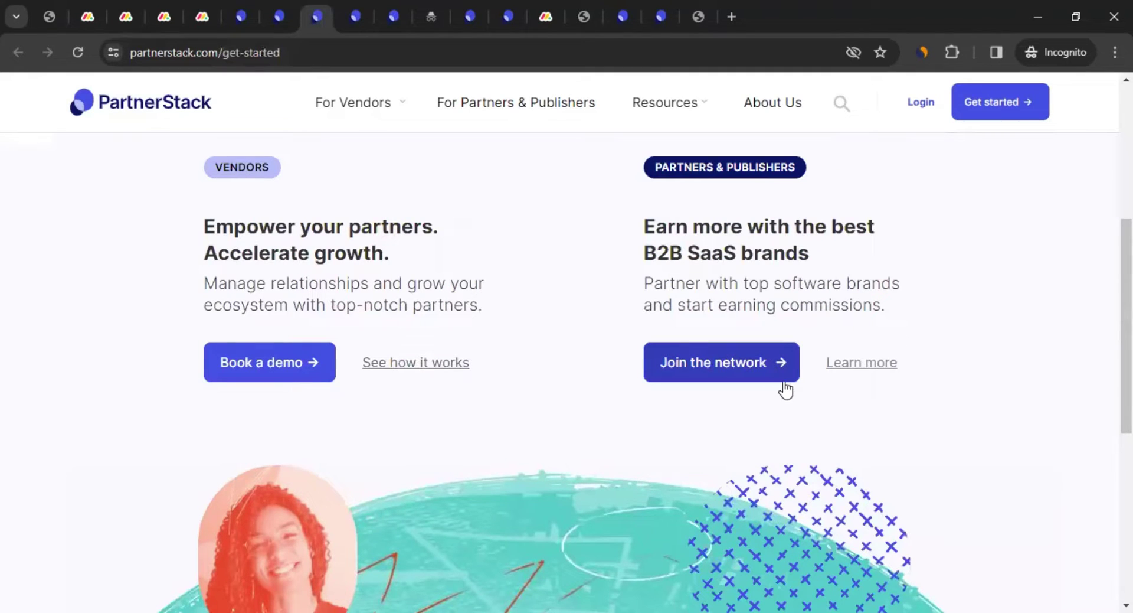
pyautogui.click(353, 15)
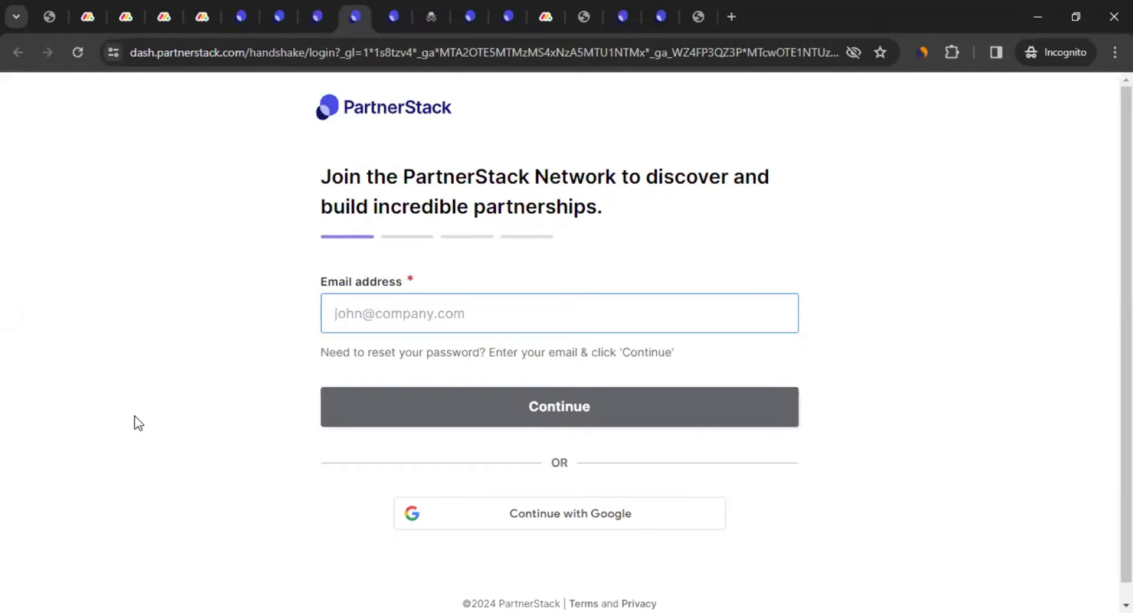
# Move from the PartnerStack homepage and sign-in page to the dashboard listing Brevo, Notion and QuillBot
pyautogui.click(229, 15)
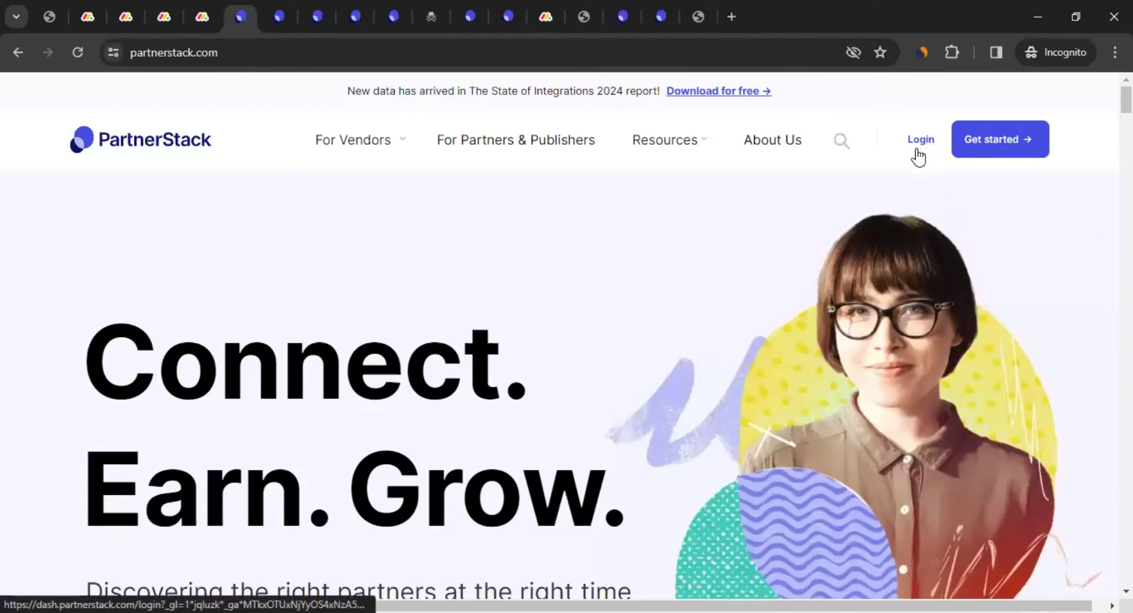
pyautogui.click(394, 17)
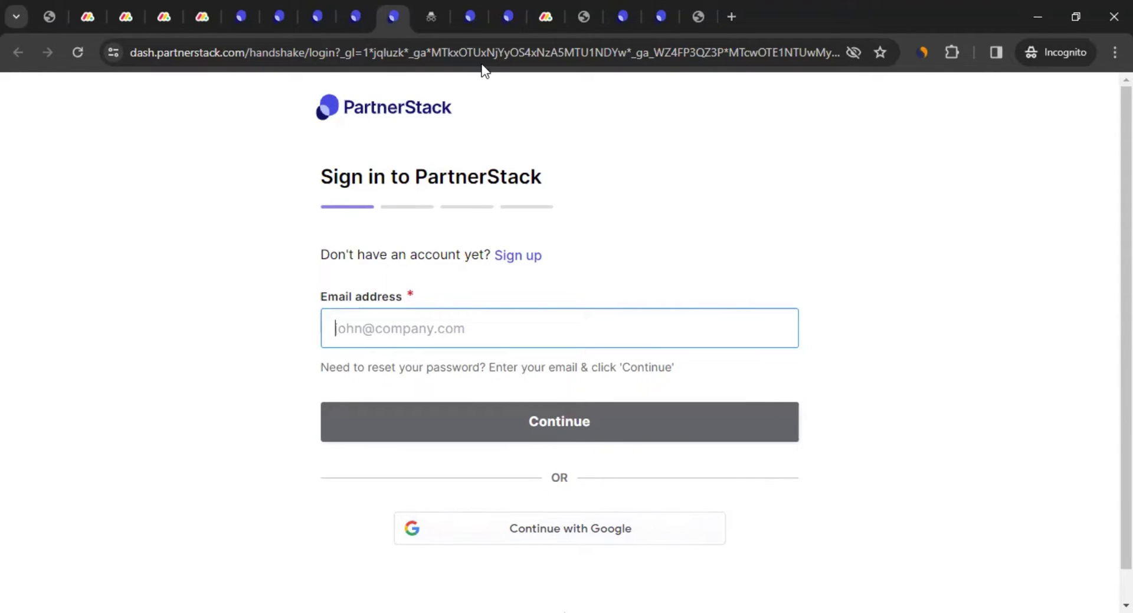
pyautogui.click(467, 21)
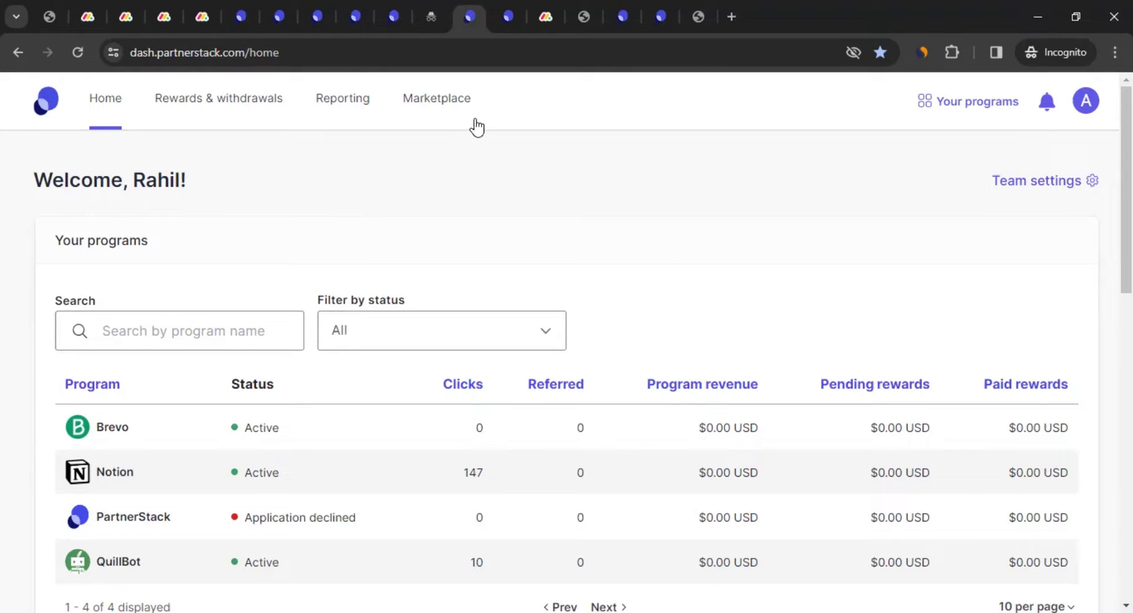
pyautogui.click(509, 16)
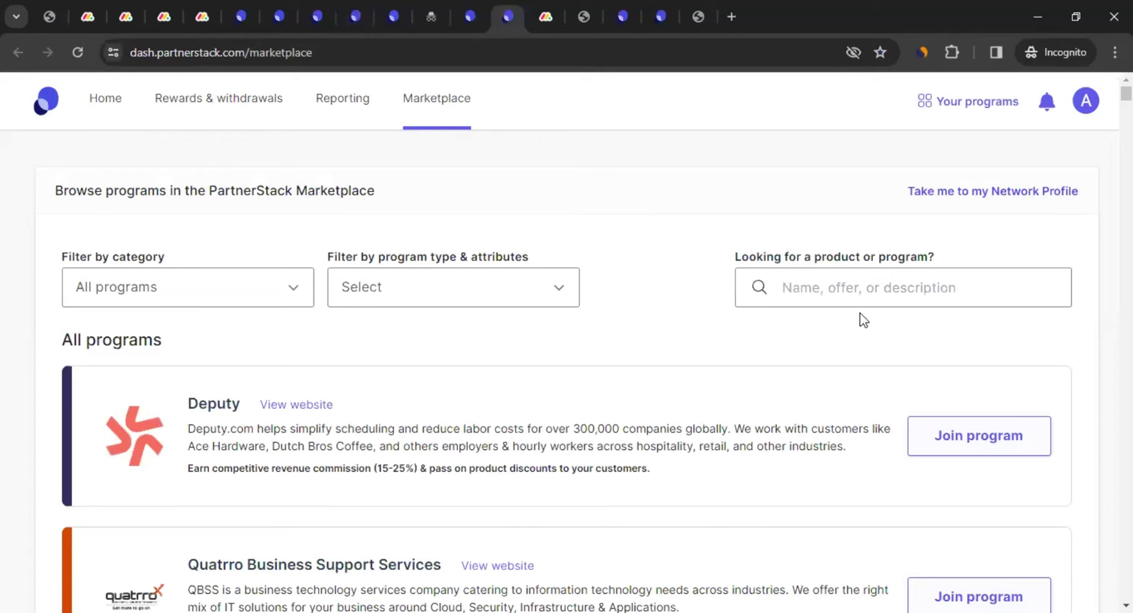
pyautogui.click(870, 292)
pyautogui.write('monday')
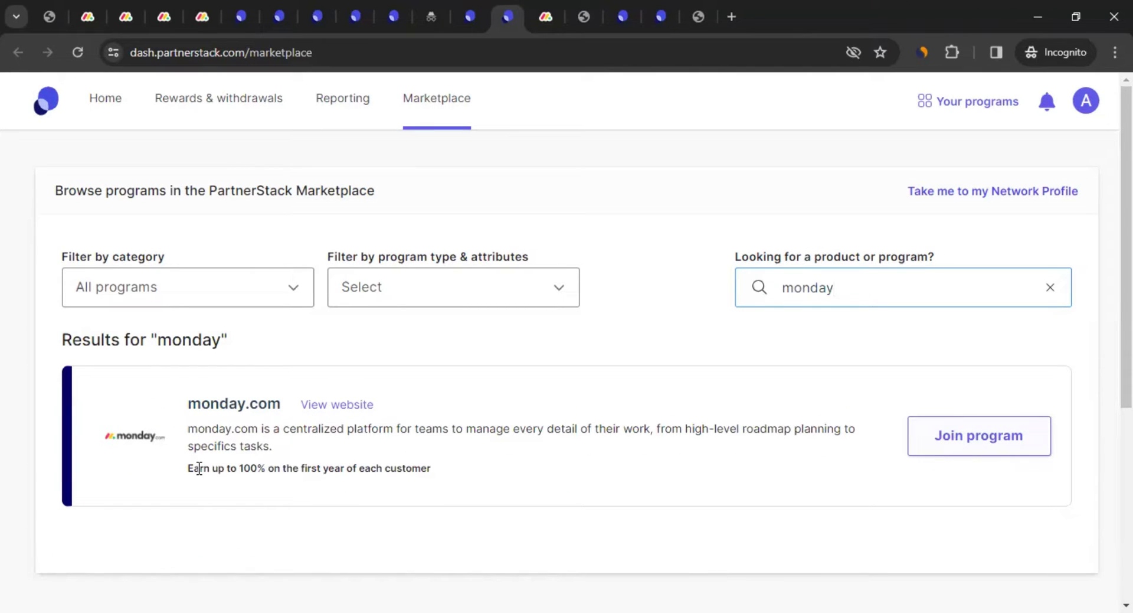
pyautogui.moveTo(190, 468); pyautogui.dragTo(432, 472)
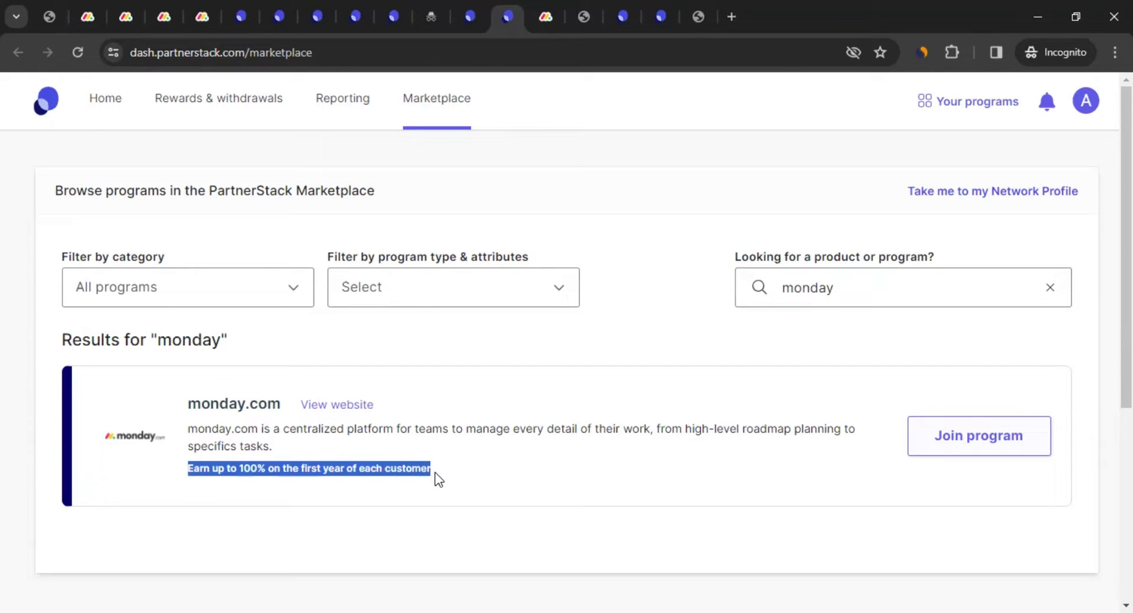
# Switch to monday.com's pricing page showing Standard at $12 per seat for 3 seats
pyautogui.click(127, 16)
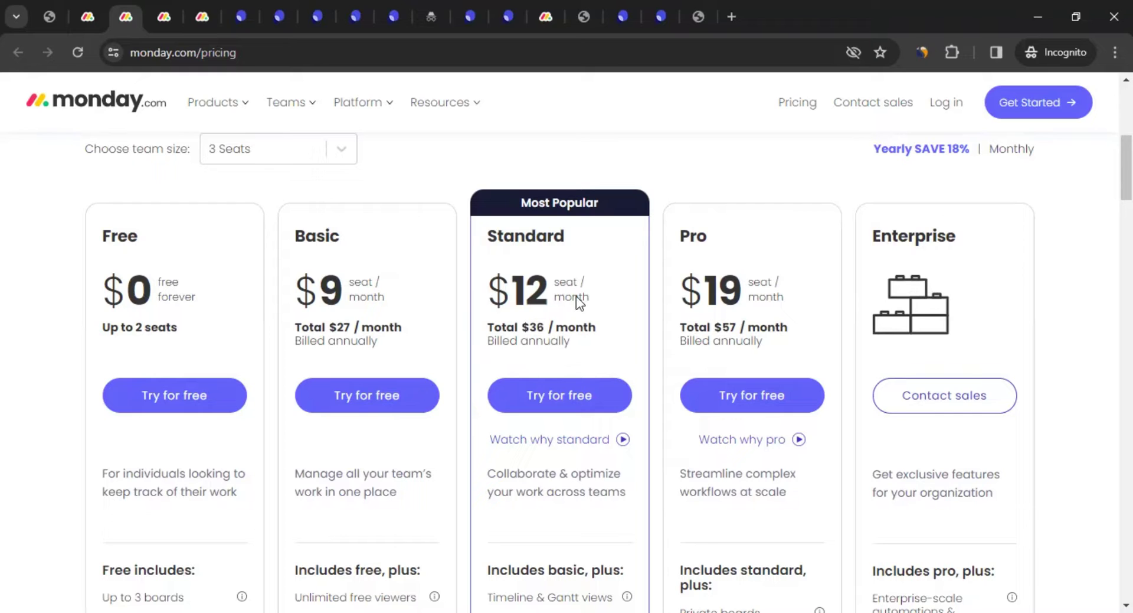
# Open the monday.com program application from the marketplace and read the Referral partner description
pyautogui.click(509, 16)
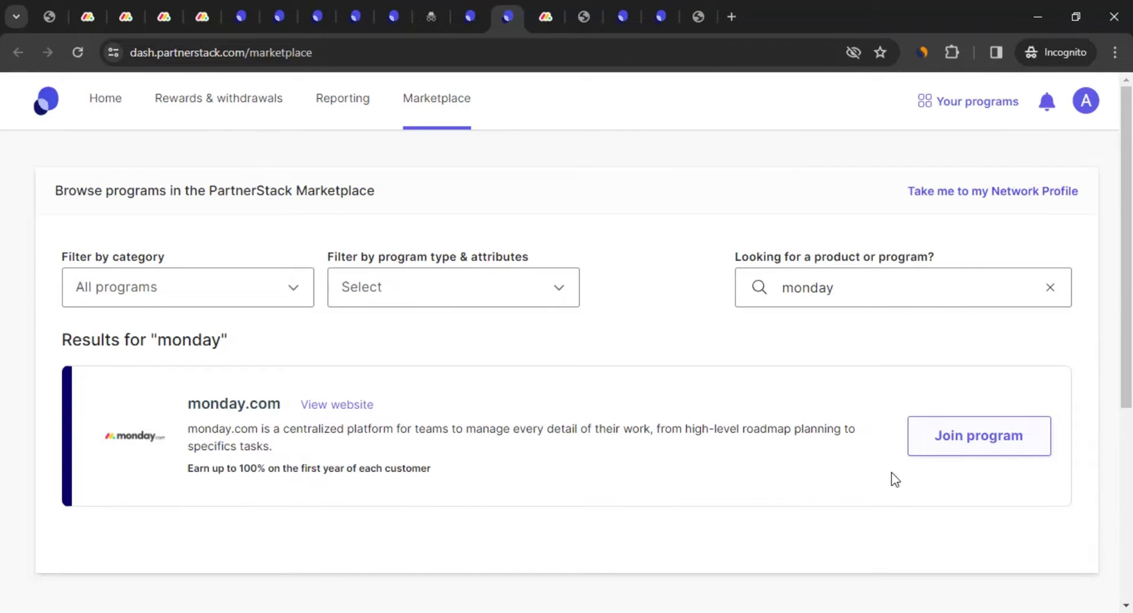
pyautogui.click(991, 440)
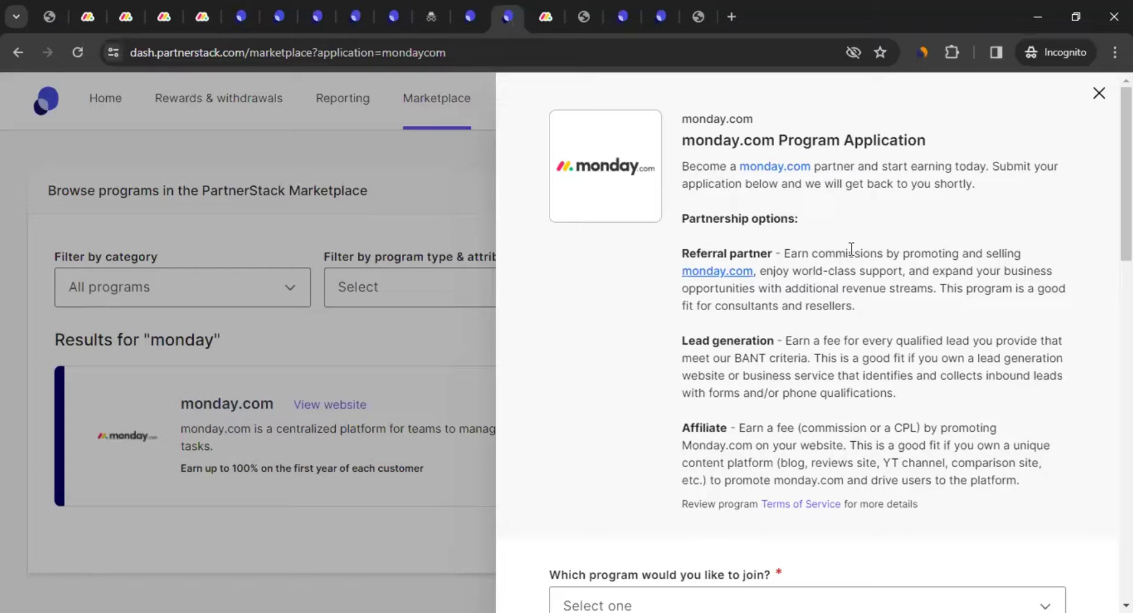
pyautogui.moveTo(717, 254); pyautogui.dragTo(791, 253)
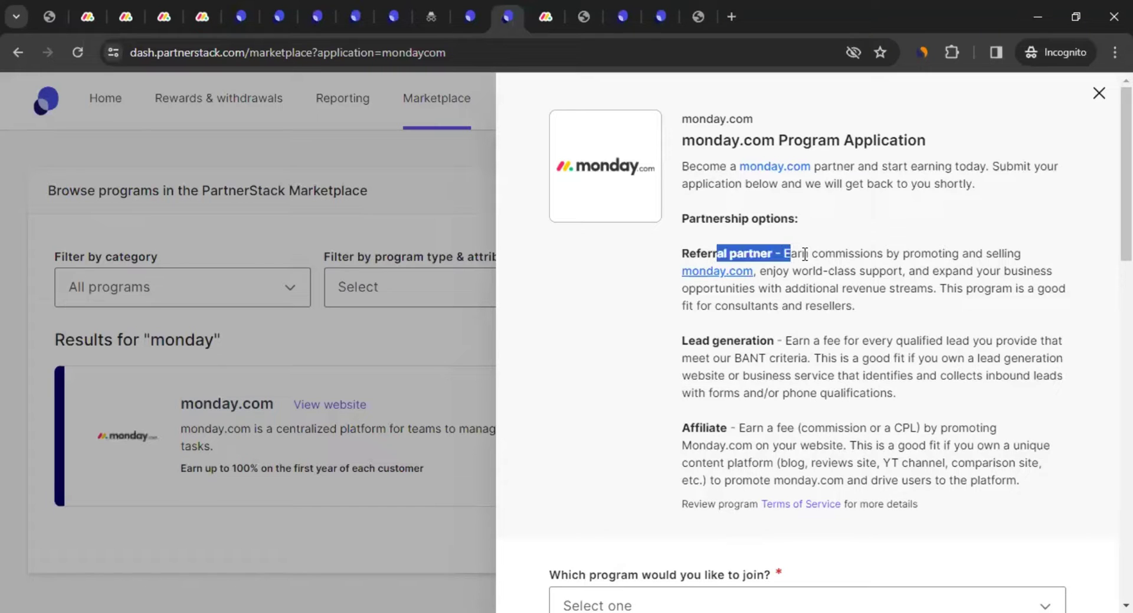
pyautogui.click(860, 270)
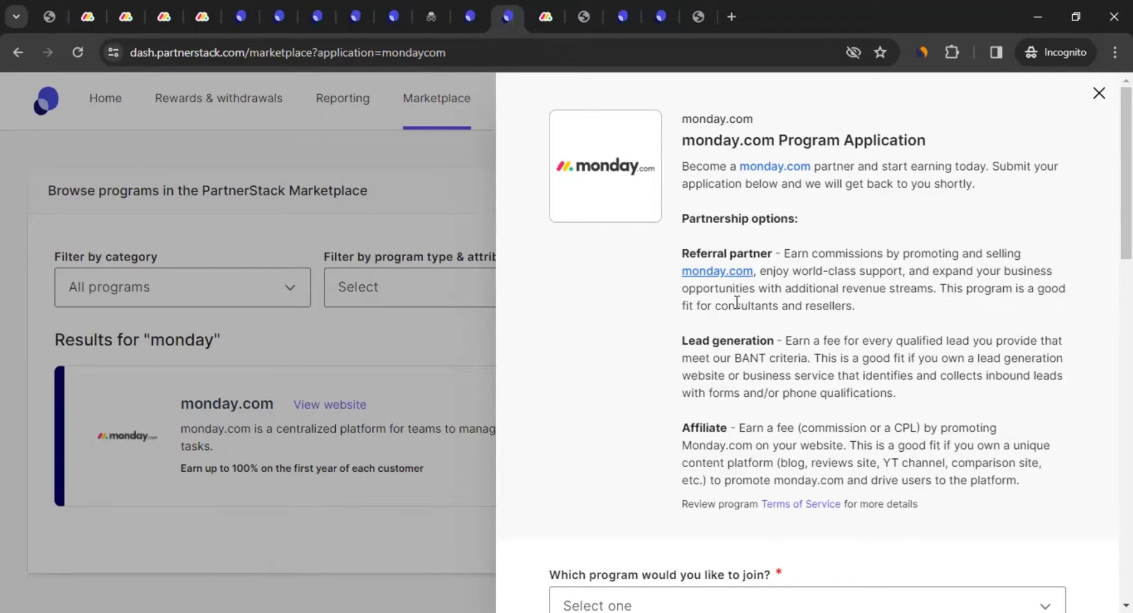
pyautogui.scroll(-7, 736, 302)
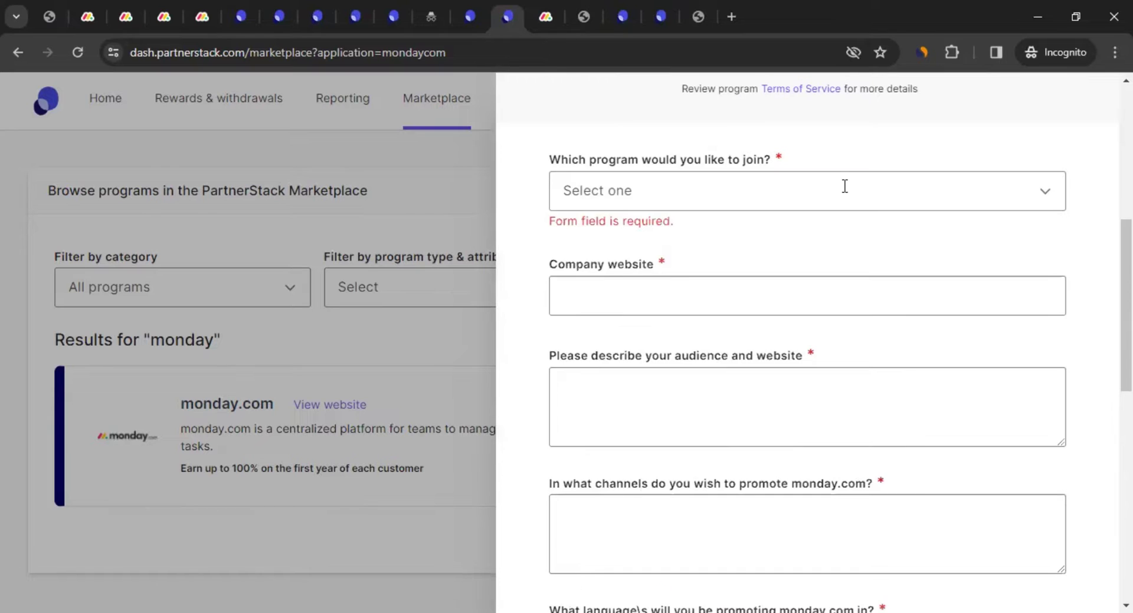
pyautogui.scroll(4, 844, 186)
pyautogui.scroll(-4, 817, 232)
pyautogui.scroll(3, 763, 176)
# Review the Affiliate description: content platforms, blogs, review and comparison sites driving users
pyautogui.moveTo(918, 178); pyautogui.dragTo(1044, 197)
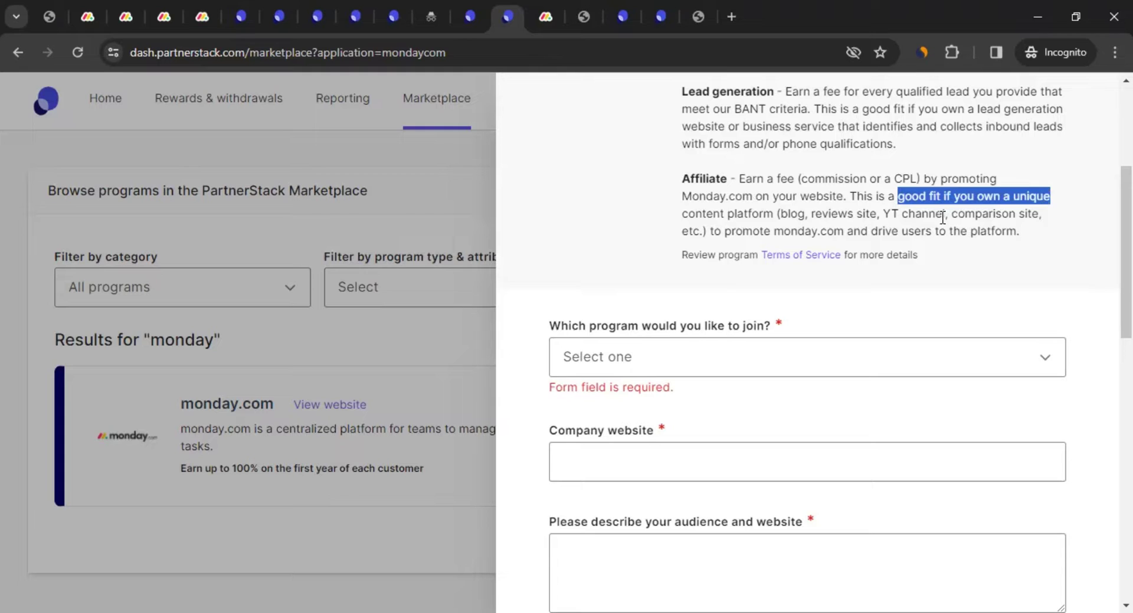
pyautogui.moveTo(839, 213); pyautogui.dragTo(788, 214)
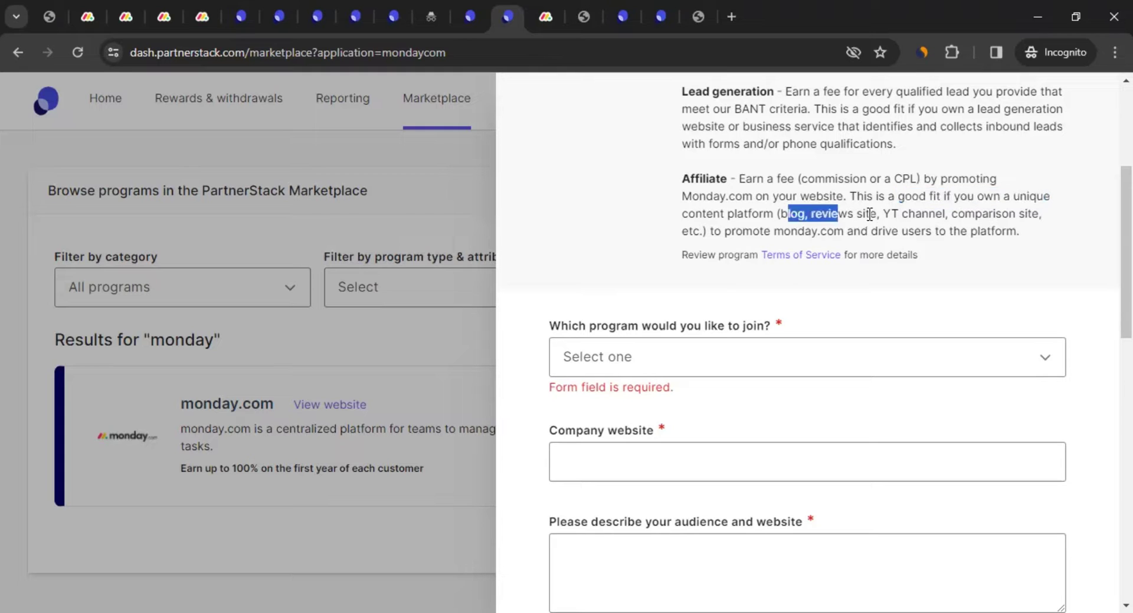
pyautogui.moveTo(864, 213); pyautogui.dragTo(870, 214)
pyautogui.moveTo(997, 213); pyautogui.dragTo(1016, 214)
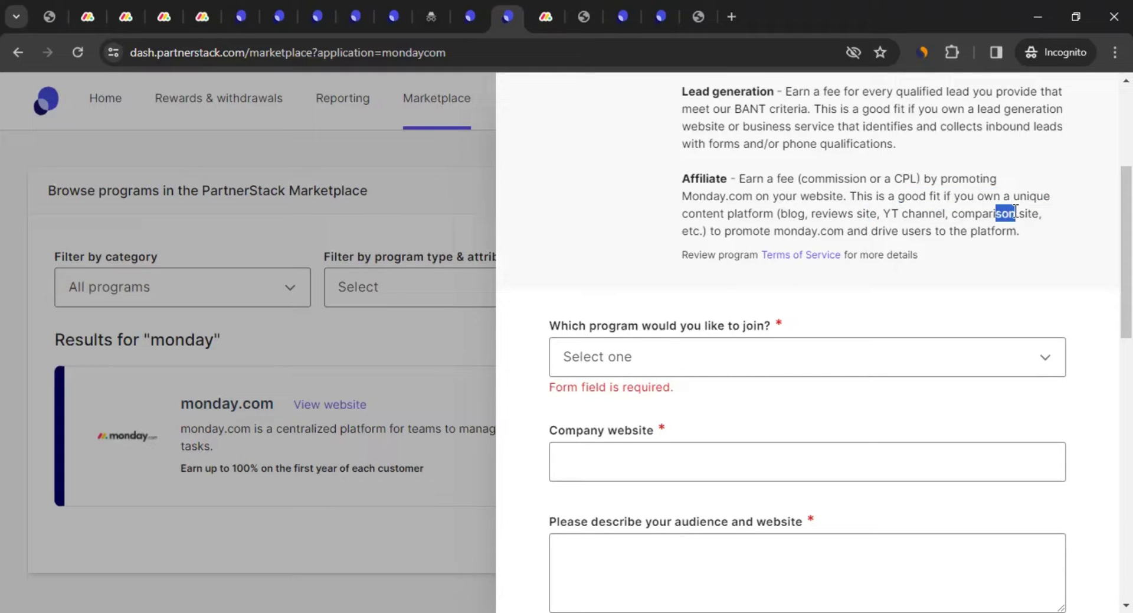
pyautogui.click(779, 224)
pyautogui.moveTo(775, 231); pyautogui.dragTo(996, 231)
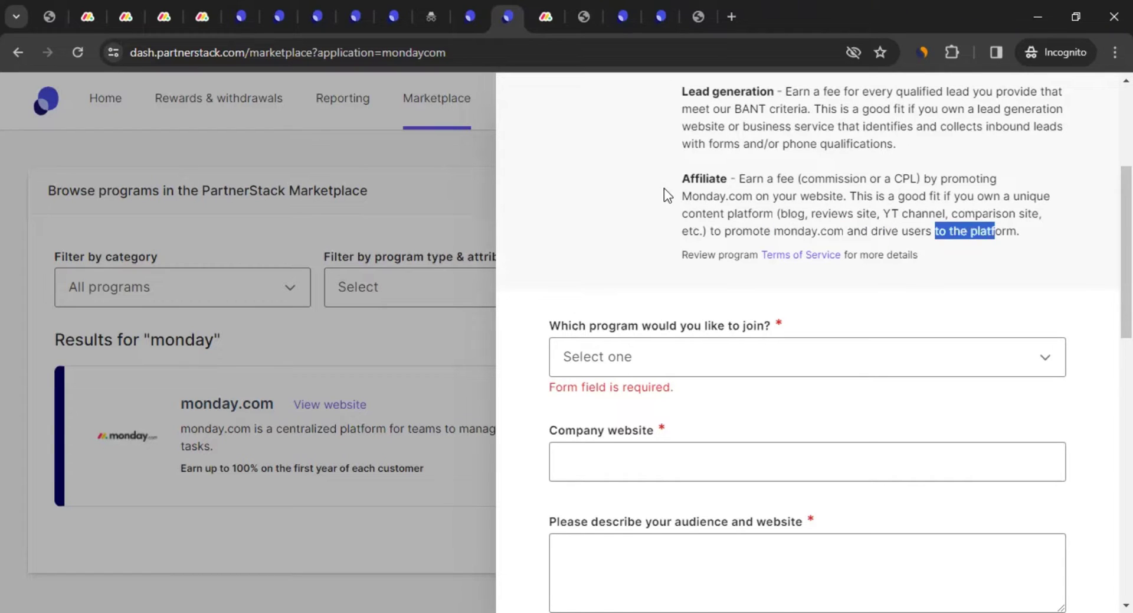
pyautogui.scroll(-3, 549, 190)
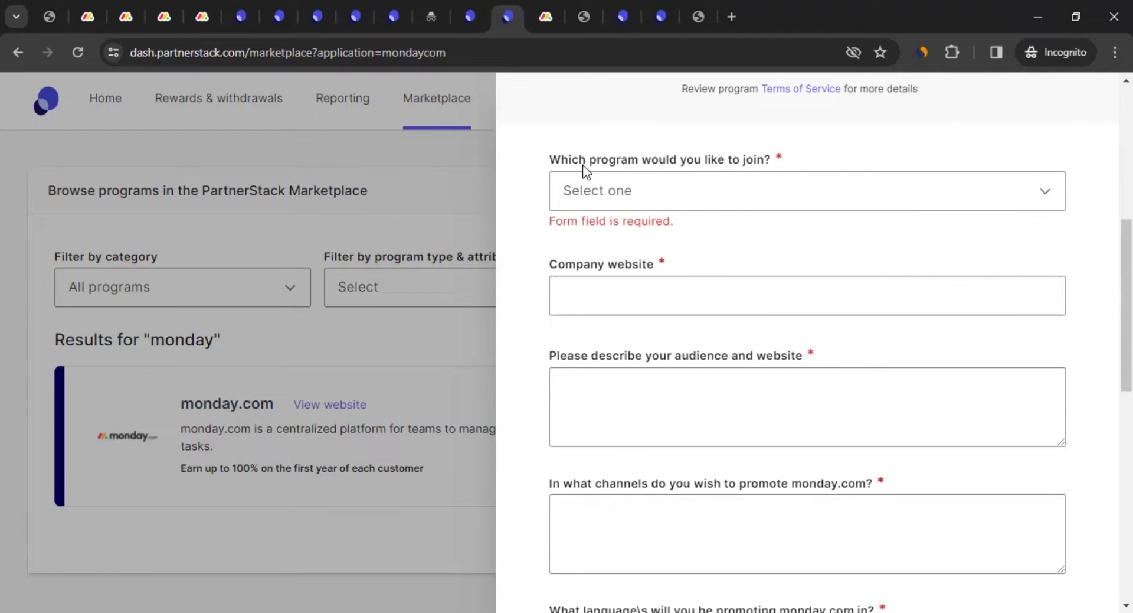
# Choose Affiliate as the program type and paste the YouTube channel URL as company website
pyautogui.click(646, 200)
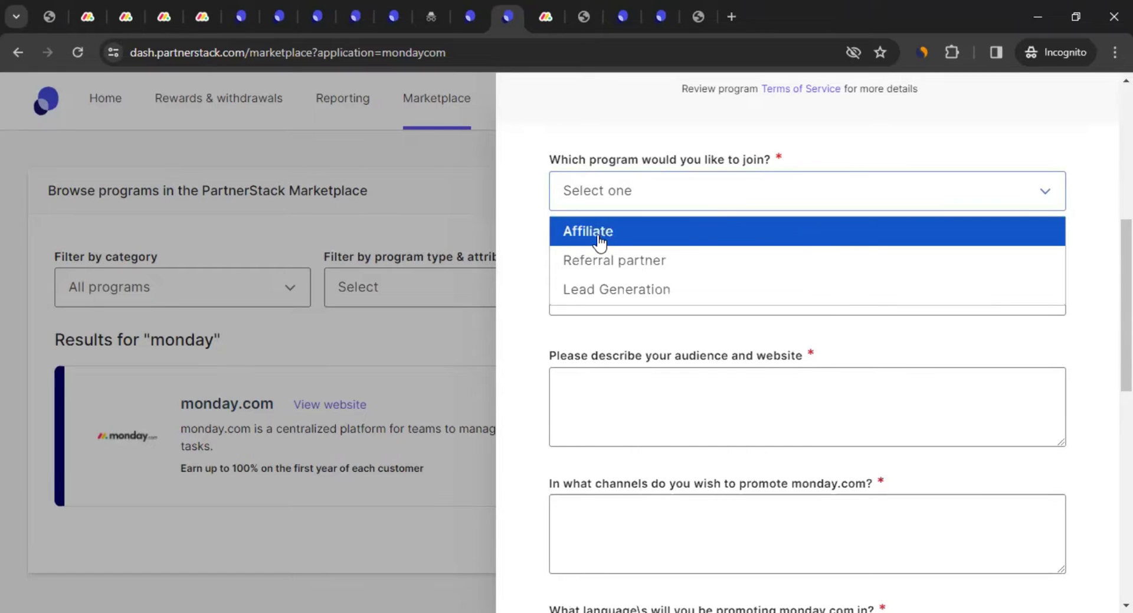
pyautogui.click(597, 233)
pyautogui.scroll(-3, 621, 169)
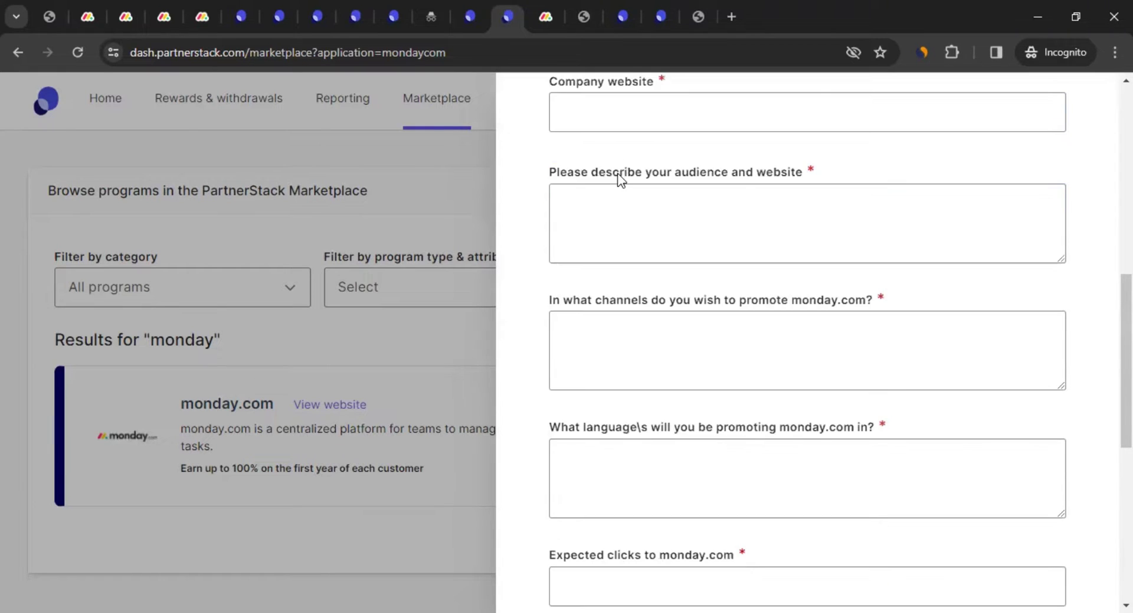
pyautogui.scroll(1, 618, 172)
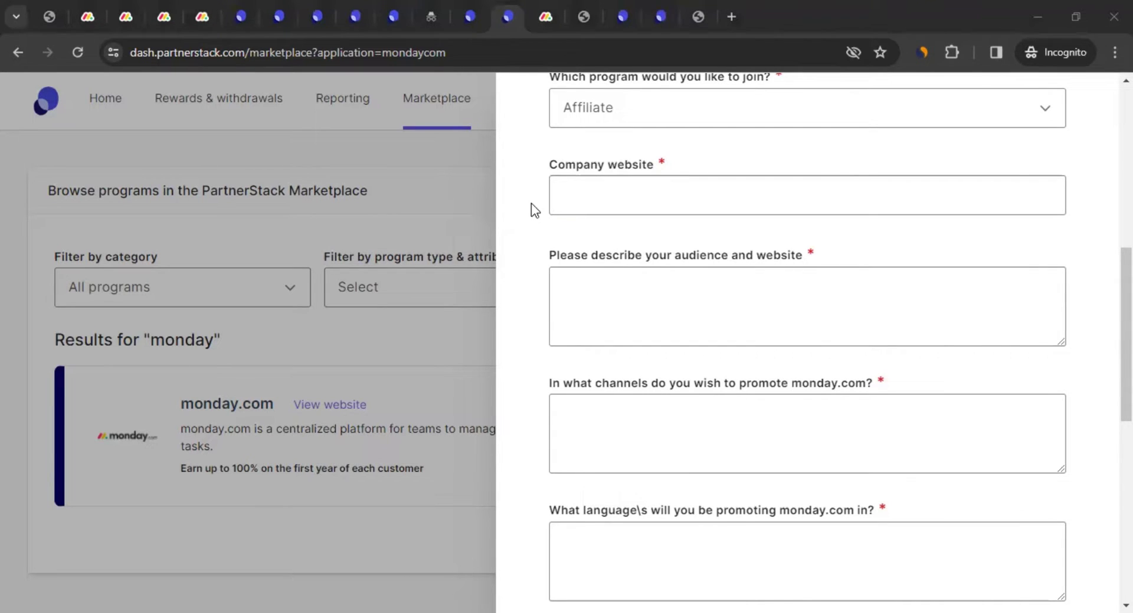
pyautogui.click(597, 195)
pyautogui.write('https://www.youtube.com/@AllAboutAffiliateMarketing')
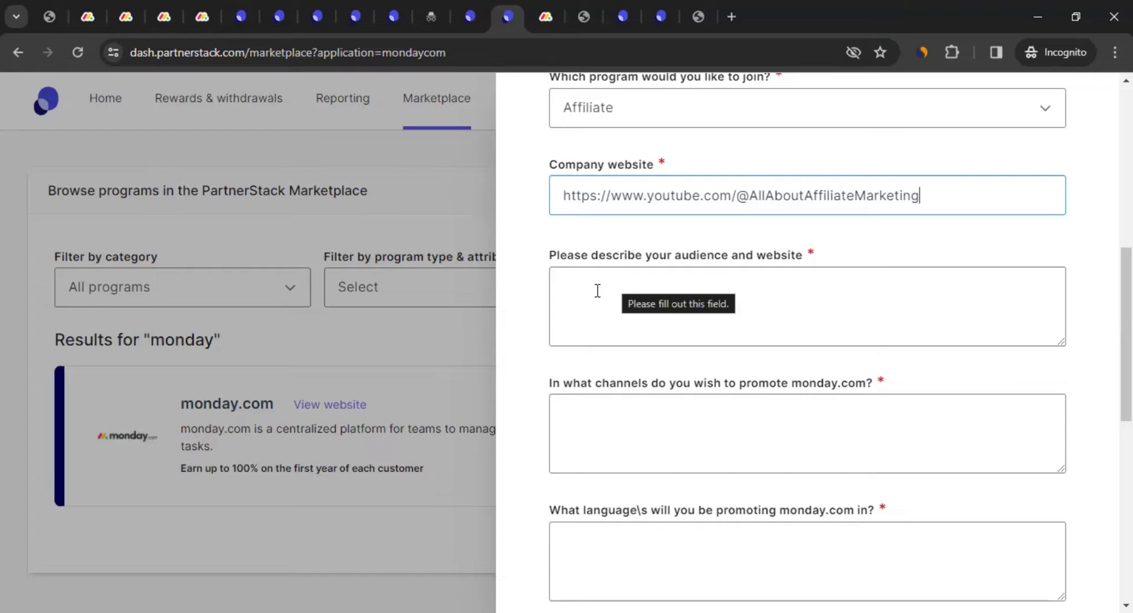
pyautogui.scroll(-1, 597, 290)
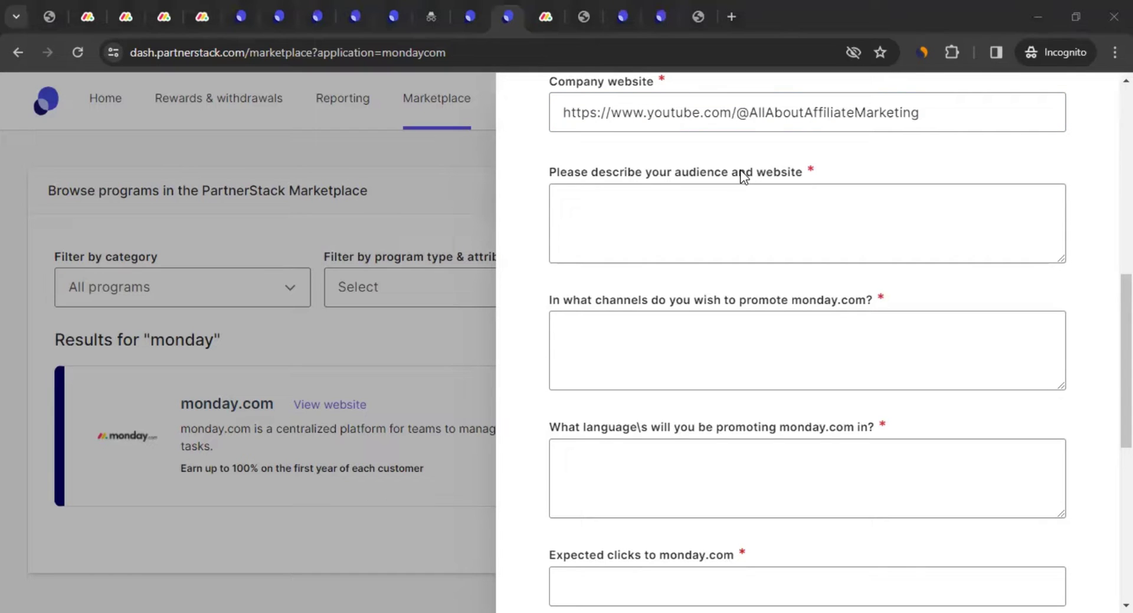
# Paste the audience and website description into the application form
pyautogui.click(544, 244)
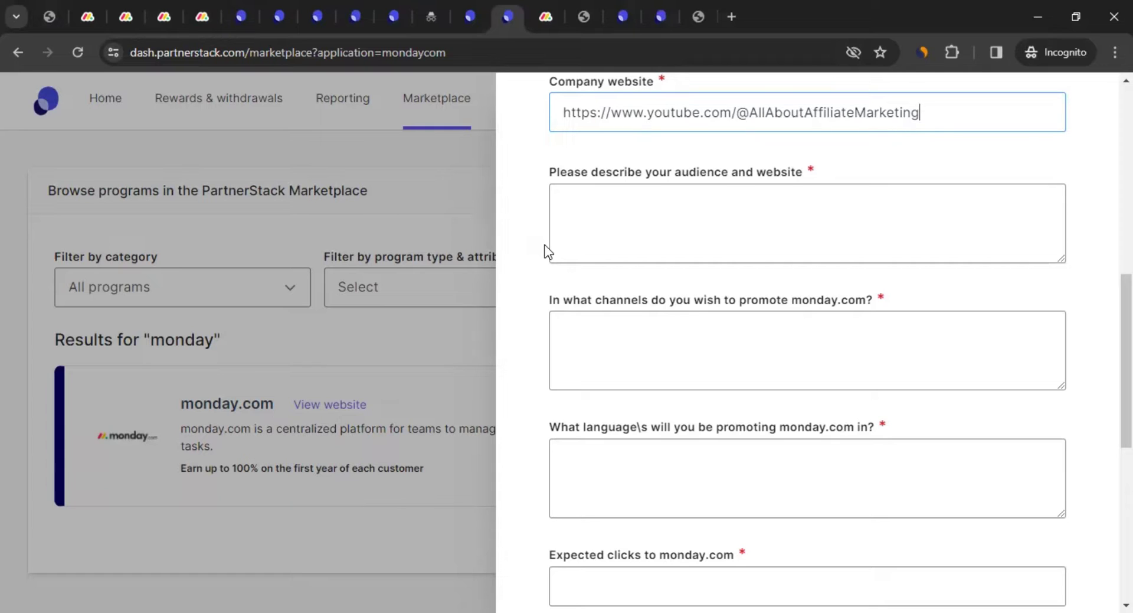
pyautogui.click(622, 209)
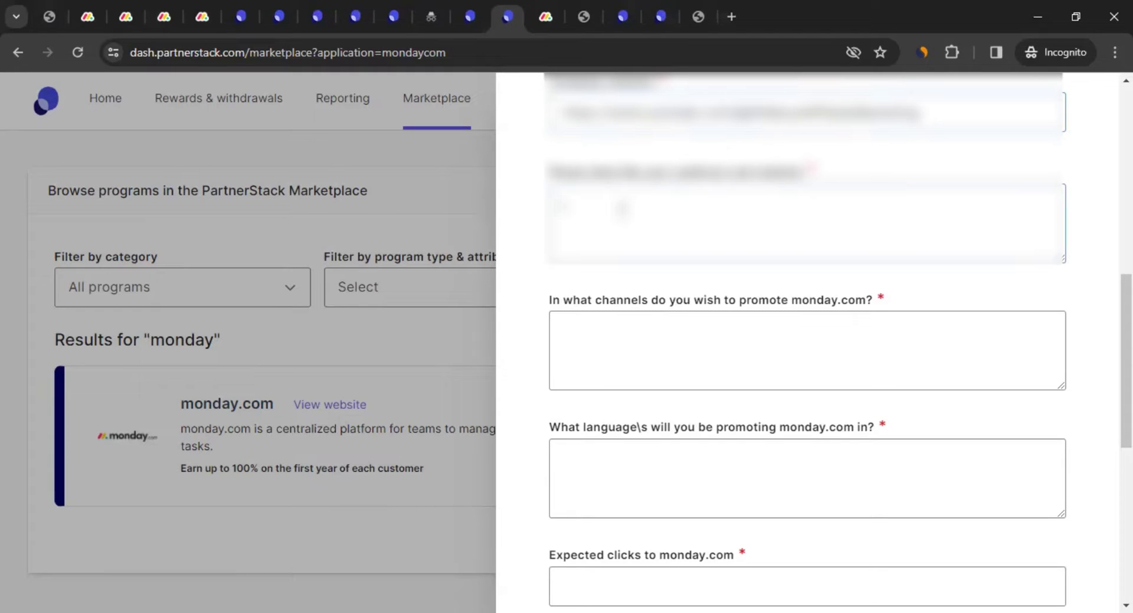
pyautogui.hotkey('ctrl', 'v')
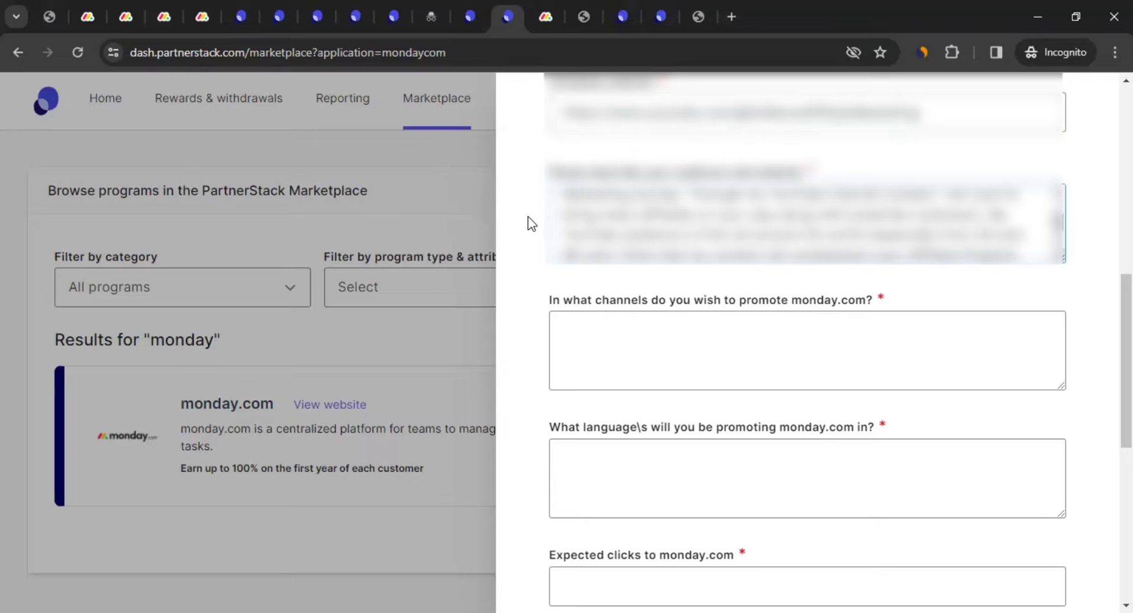
pyautogui.scroll(-3, 532, 223)
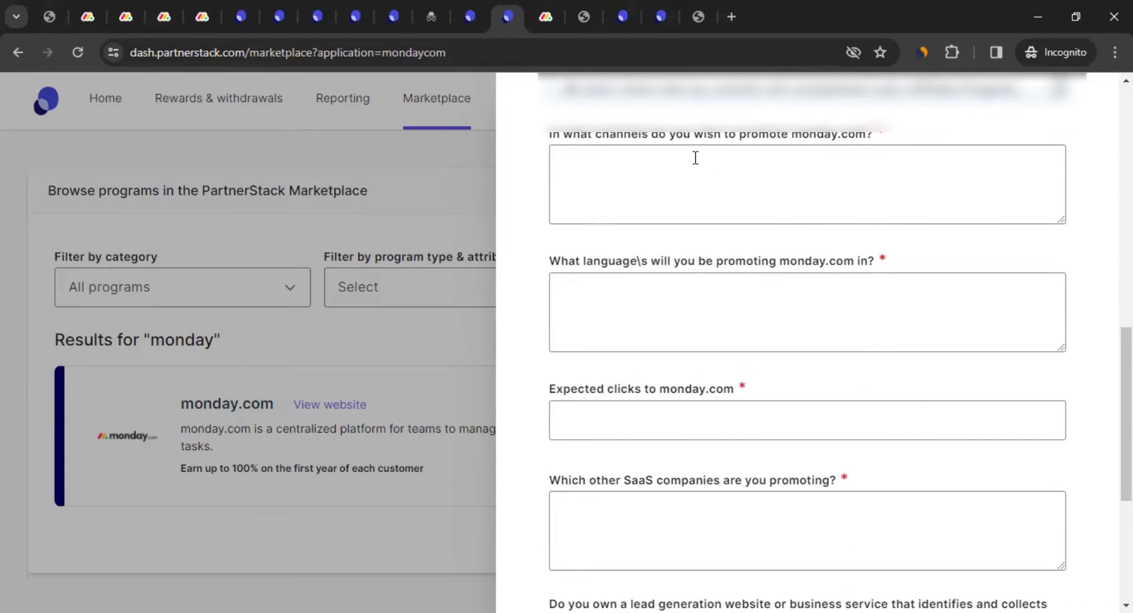
pyautogui.scroll(-2, 696, 157)
pyautogui.scroll(2, 619, 171)
# Enter YouTube as the promotion channel and English as the language
pyautogui.click(611, 177)
pyautogui.write('YouTube')
pyautogui.scroll(-1, 549, 228)
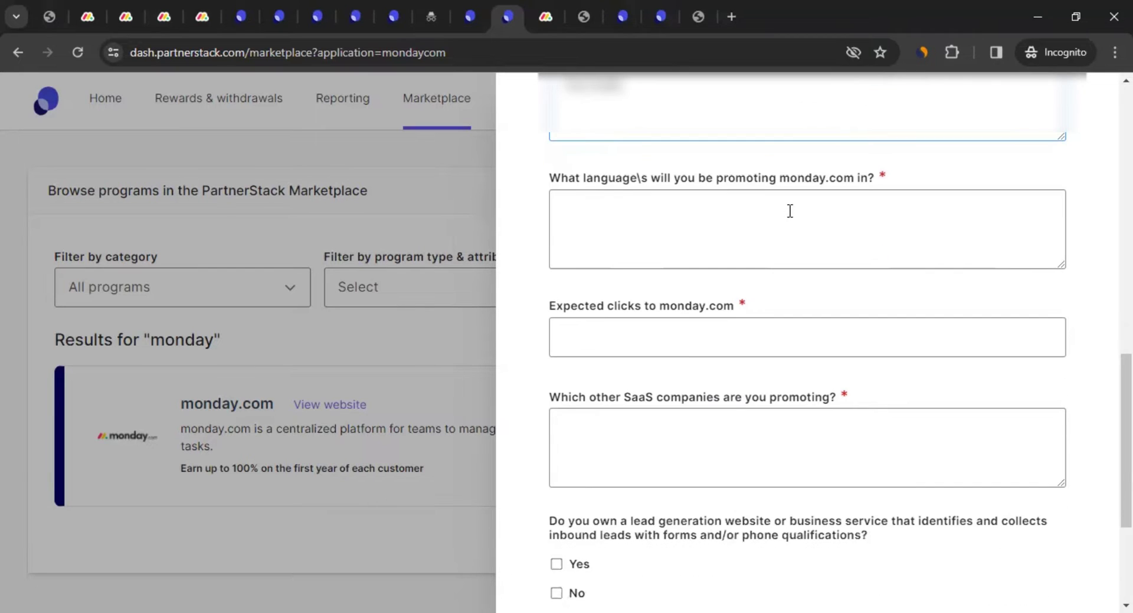
pyautogui.click(664, 219)
pyautogui.write('Engl')
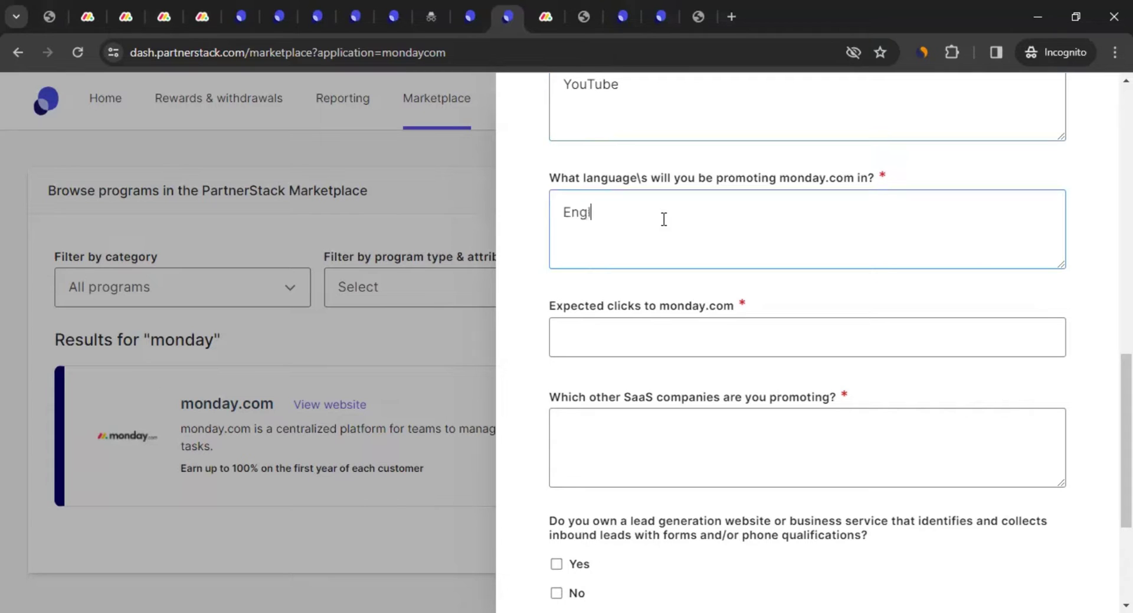
pyautogui.write('lis')
pyautogui.press('BackSpace')
pyautogui.press('BackSpace')
pyautogui.press('BackSpace')
pyautogui.write('ish')
pyautogui.scroll(-3, 540, 243)
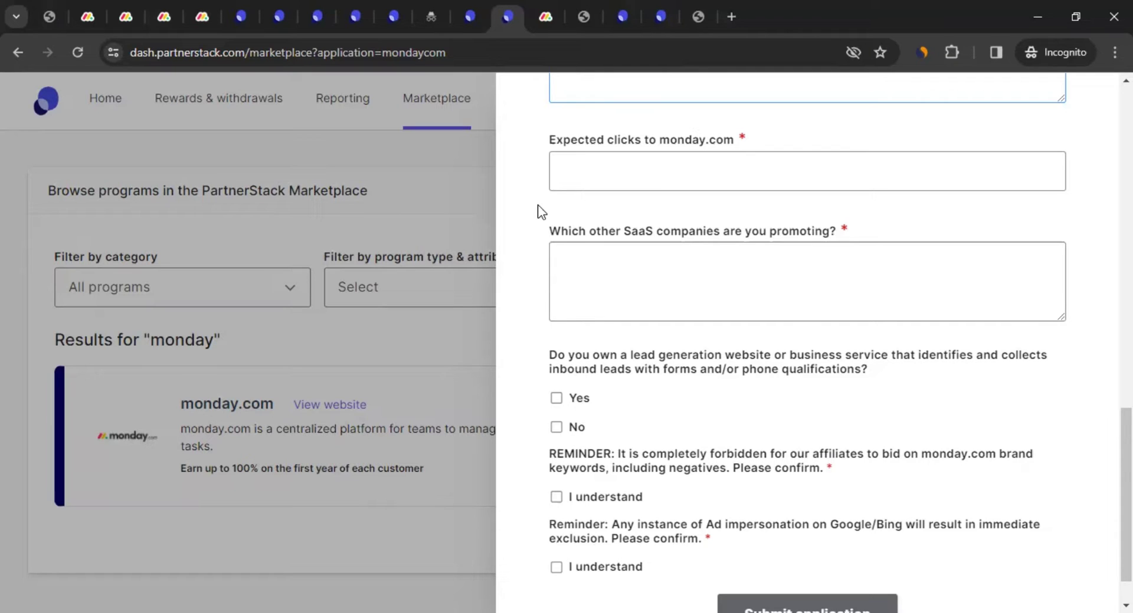
# Enter the expected clicks as 2000 Clicks/Month, correcting the earlier estimates
pyautogui.click(695, 169)
pyautogui.write('1000 Click /mont')
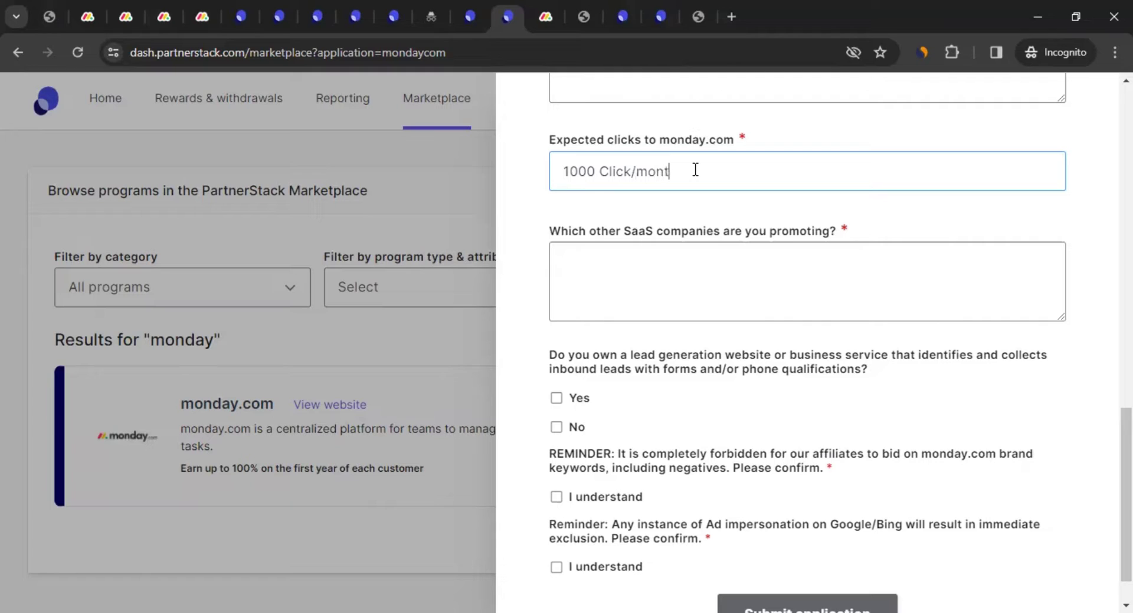
pyautogui.press('BackSpace')
pyautogui.press('BackSpace')
pyautogui.press('BackSpace')
pyautogui.press('BackSpace')
pyautogui.press('BackSpace')
pyautogui.write('/Month')
pyautogui.click(570, 171)
pyautogui.press('BackSpace')
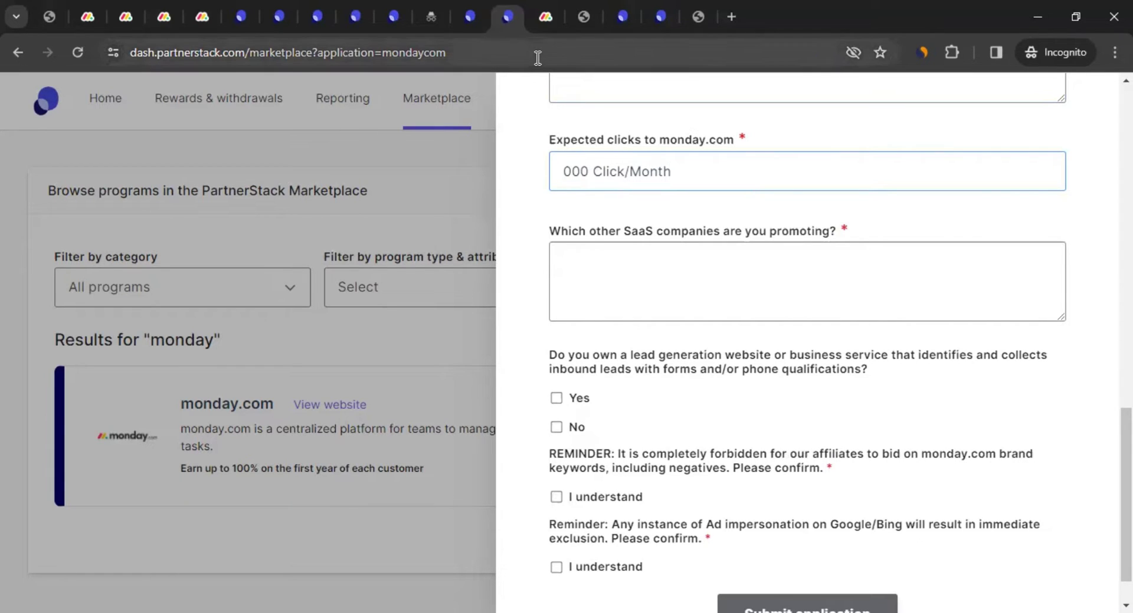
pyautogui.click(563, 172)
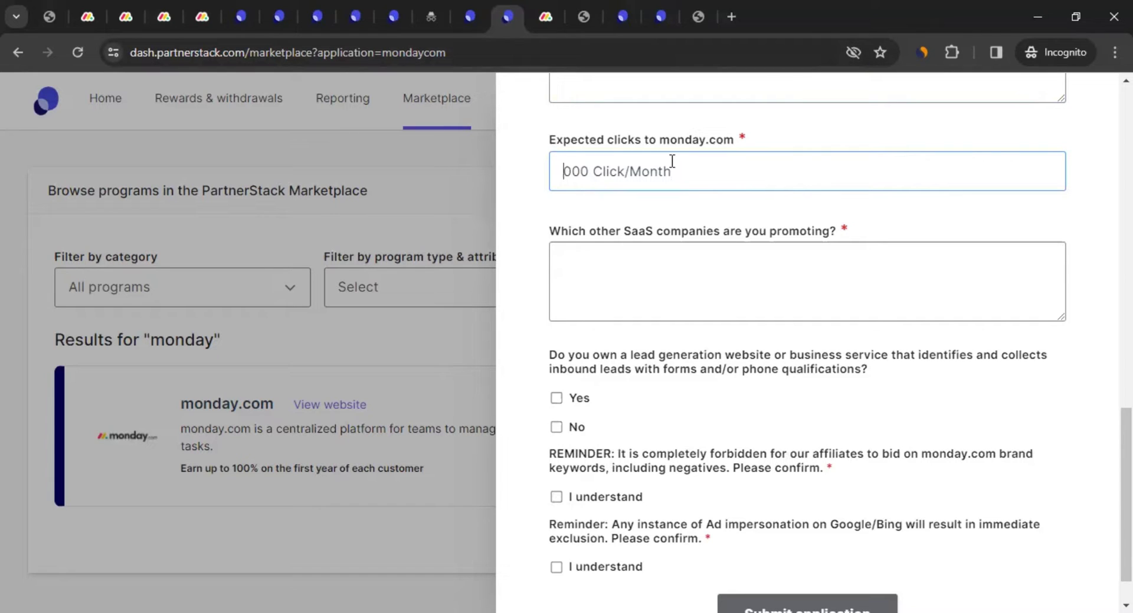
pyautogui.write('2')
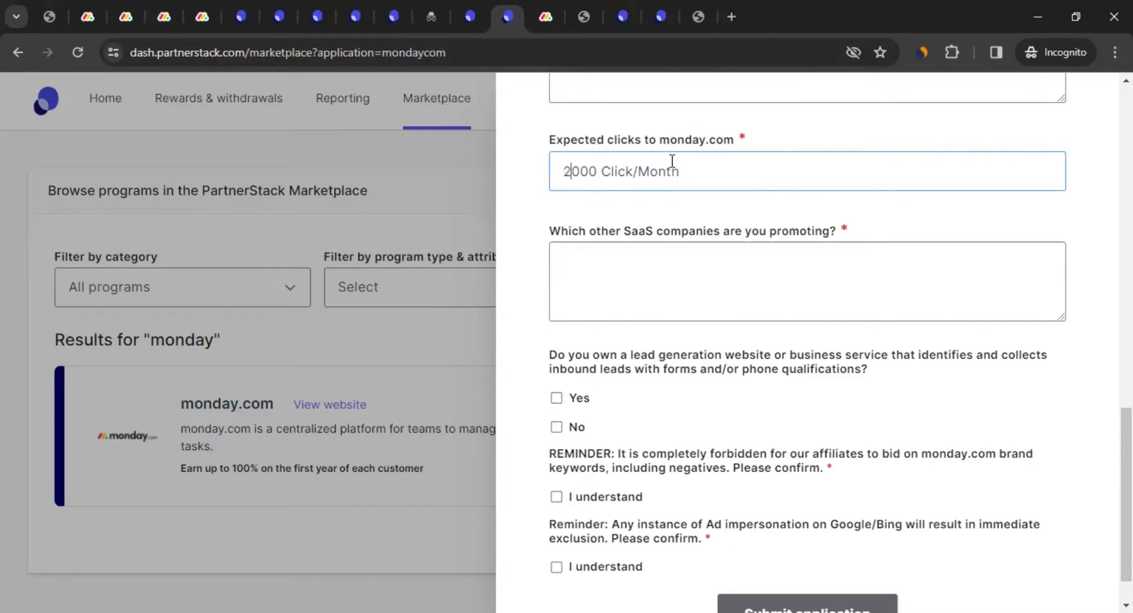
pyautogui.click(637, 172)
pyautogui.write('s')
# List Notion as another SaaS company being promoted
pyautogui.scroll(-1, 543, 236)
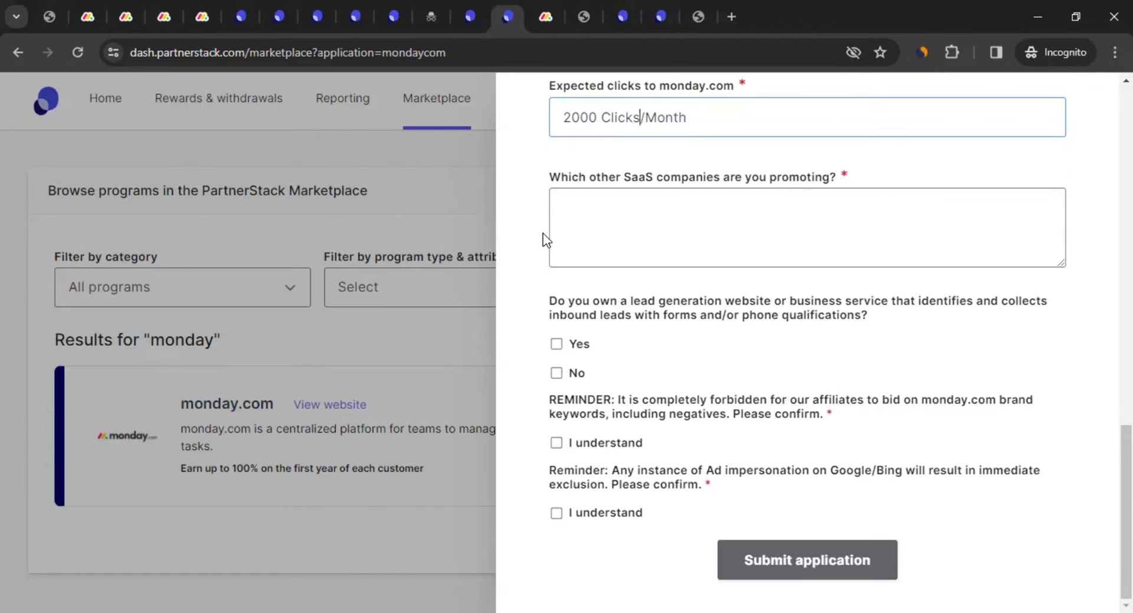
pyautogui.moveTo(637, 177); pyautogui.dragTo(831, 176)
pyautogui.click(635, 176)
pyautogui.write('Notion')
pyautogui.moveTo(557, 301)
pyautogui.mouseDown()
pyautogui.moveTo(703, 312)
pyautogui.moveTo(861, 302)
pyautogui.moveTo(944, 318)
pyautogui.moveTo(1032, 302)
pyautogui.moveTo(705, 315)
pyautogui.moveTo(848, 316)
pyautogui.moveTo(892, 314)
pyautogui.moveTo(553, 304)
pyautogui.mouseUp()
# Answer No to the question about owning a lead generation site
pyautogui.click(876, 314)
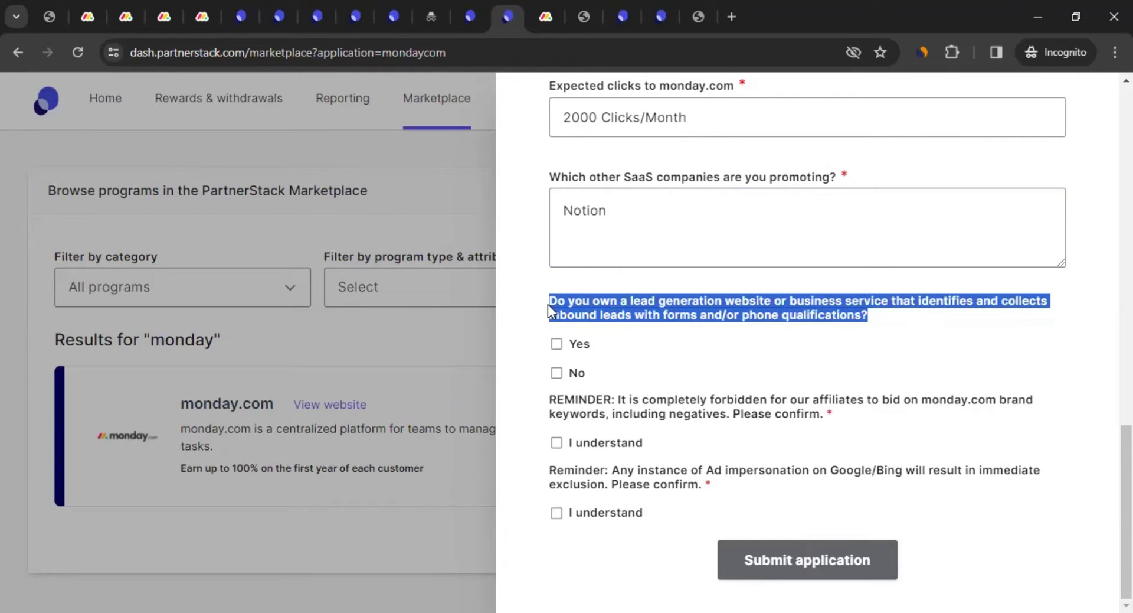
pyautogui.click(539, 307)
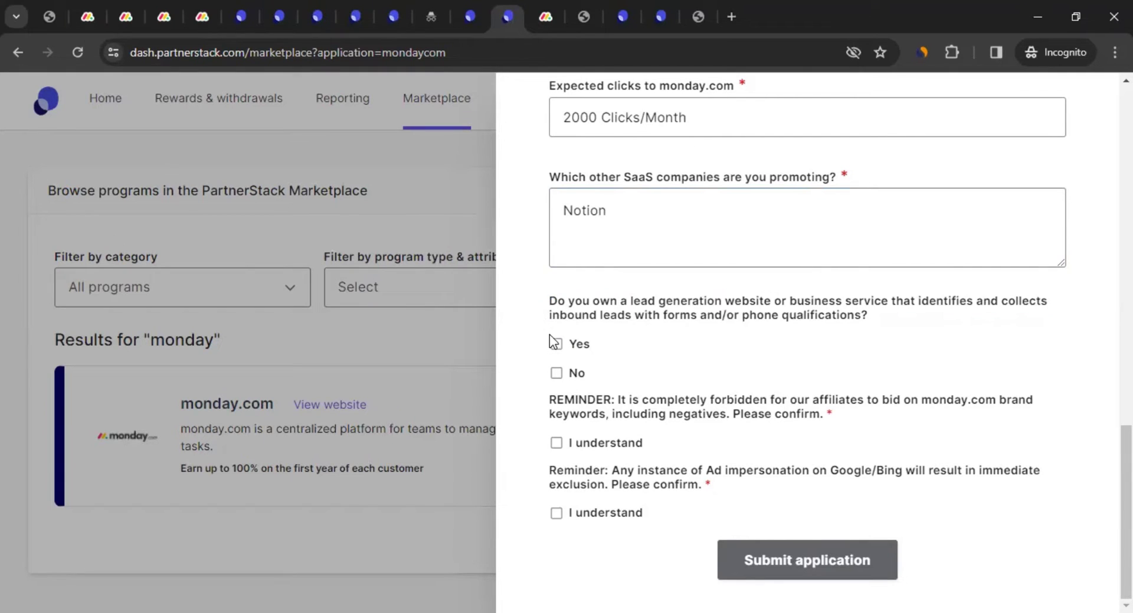
pyautogui.click(557, 372)
# Acknowledge the brand keyword bidding and Ad impersonation reminders, then submit the monday.com application
pyautogui.moveTo(642, 400); pyautogui.dragTo(961, 400)
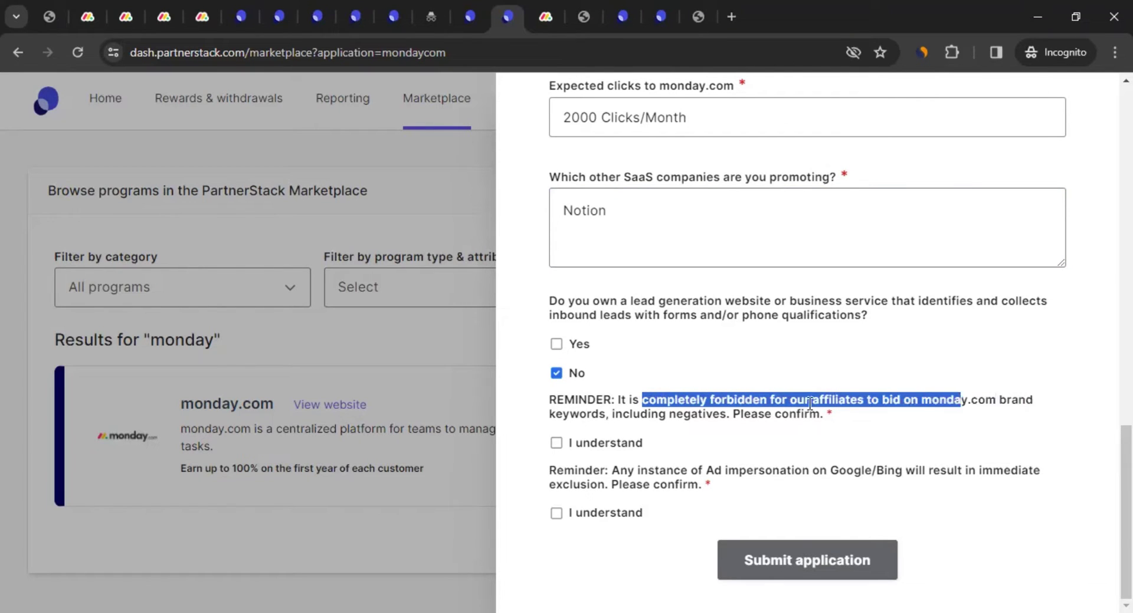
pyautogui.moveTo(810, 403)
pyautogui.mouseDown()
pyautogui.moveTo(616, 413)
pyautogui.moveTo(831, 411)
pyautogui.mouseUp()
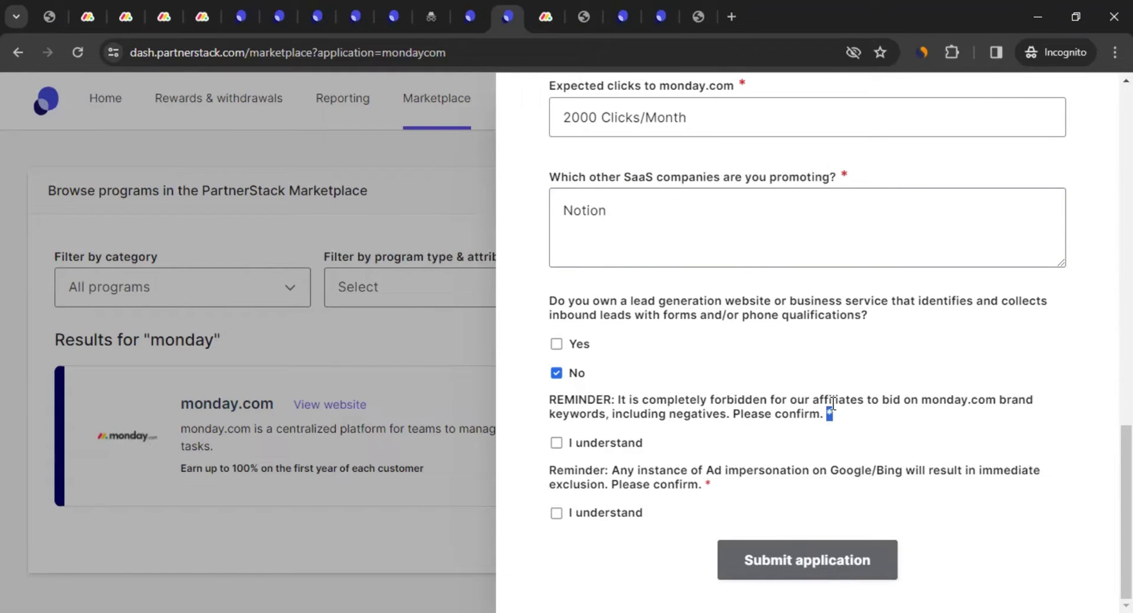
pyautogui.click(556, 445)
pyautogui.moveTo(637, 472); pyautogui.dragTo(1029, 483)
pyautogui.click(809, 488)
pyautogui.moveTo(724, 479); pyautogui.dragTo(618, 477)
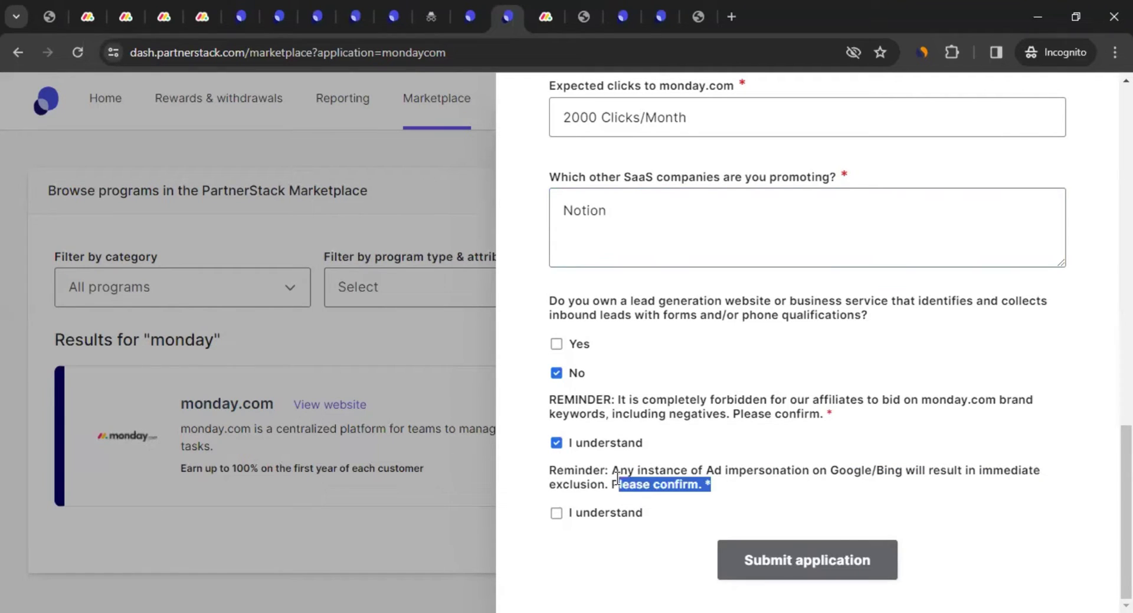
pyautogui.click(557, 512)
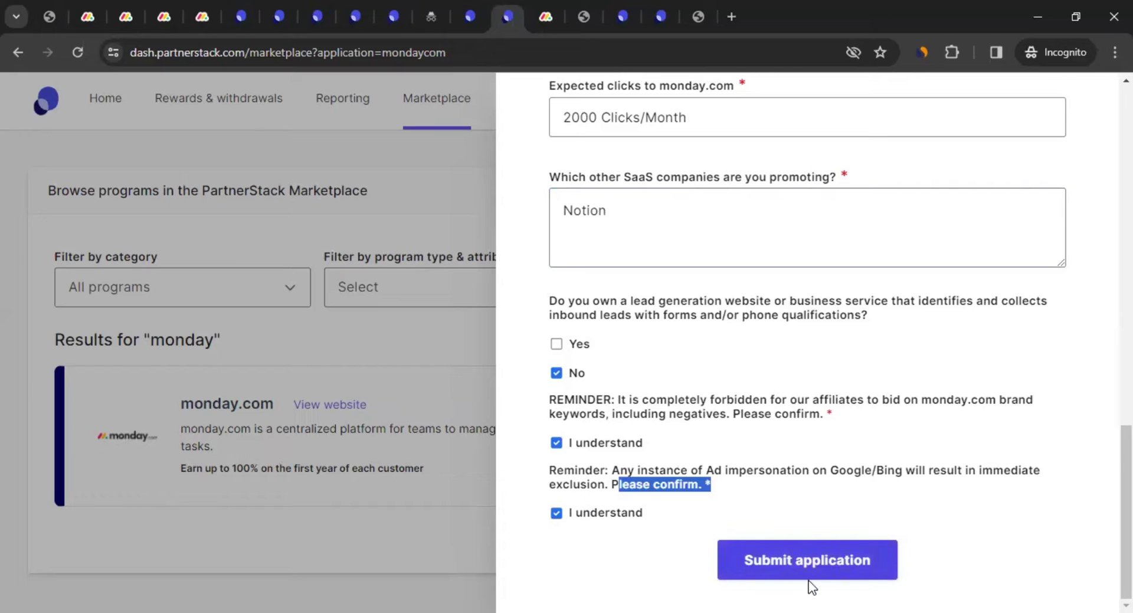
pyautogui.click(785, 560)
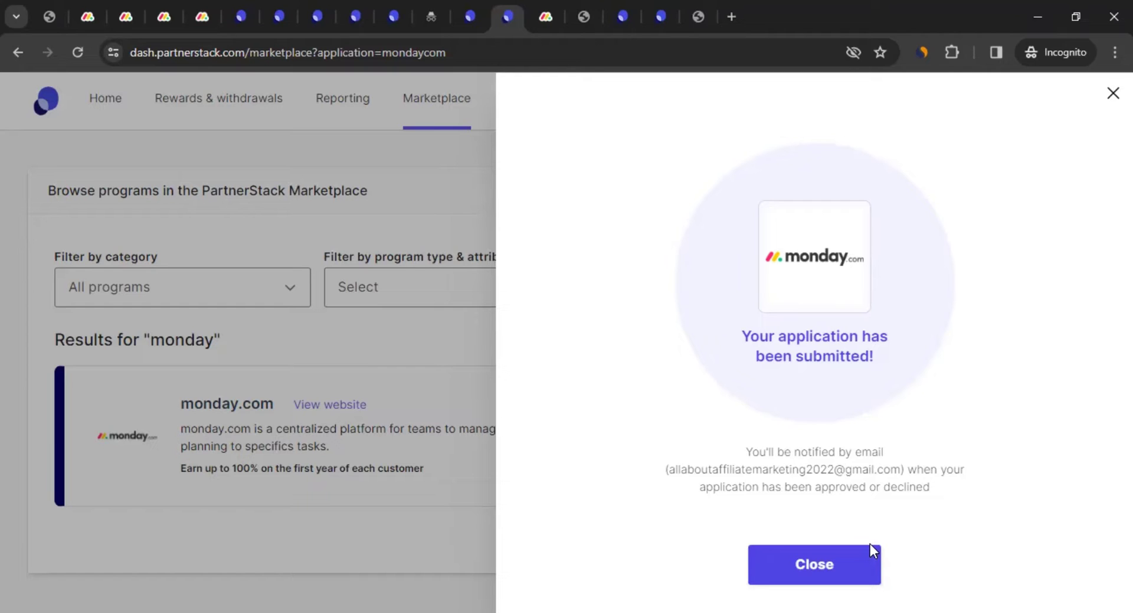
# Dismiss the submission confirmation and check that monday.com shows Application pending
pyautogui.click(868, 558)
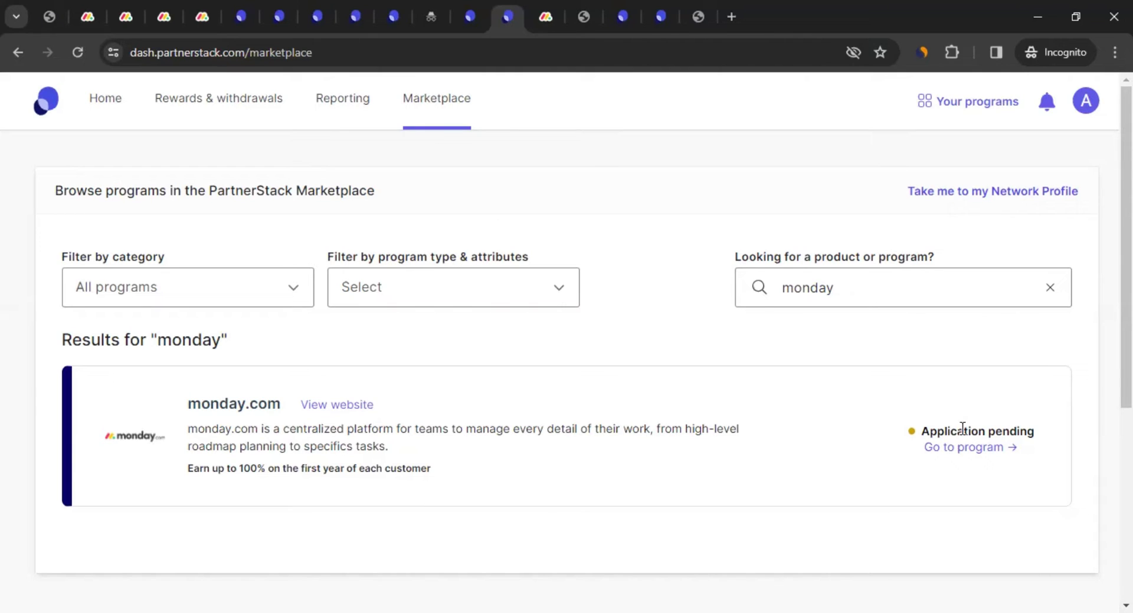
pyautogui.moveTo(943, 430); pyautogui.dragTo(1031, 432)
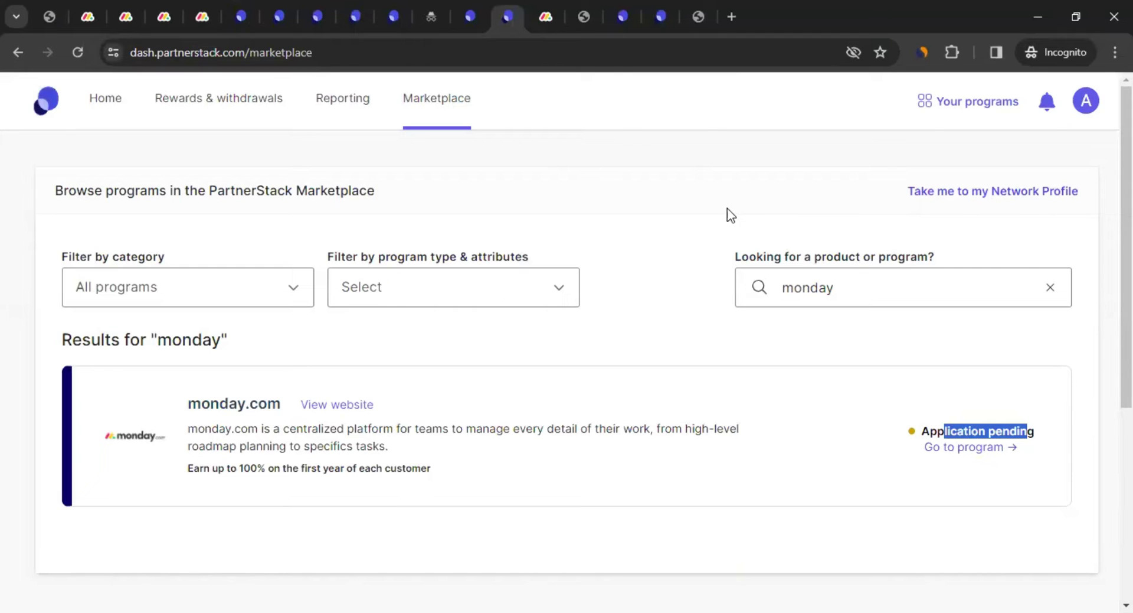
# Go to the monday.com program from Your programs and scroll through the submitted application answers
pyautogui.click(979, 107)
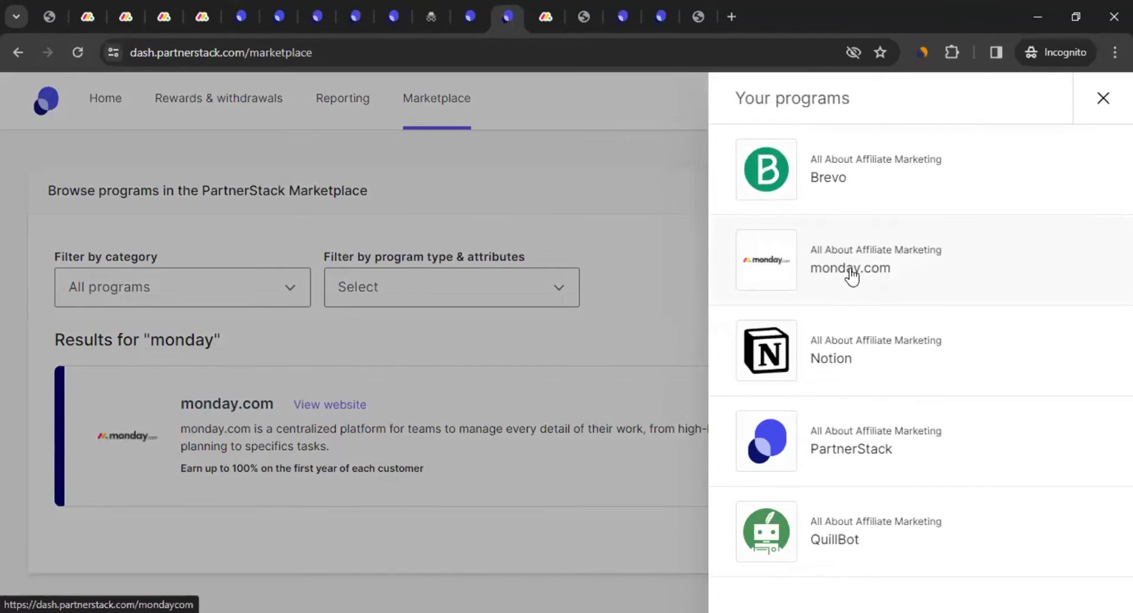
pyautogui.click(874, 267)
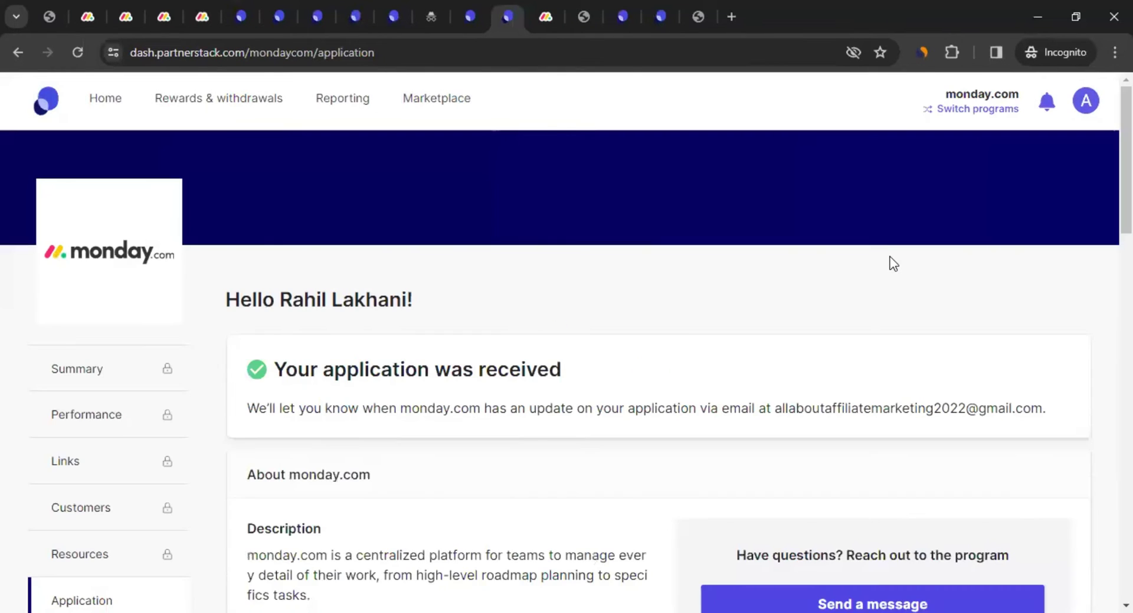
pyautogui.scroll(-3, 428, 332)
pyautogui.moveTo(322, 203); pyautogui.dragTo(563, 212)
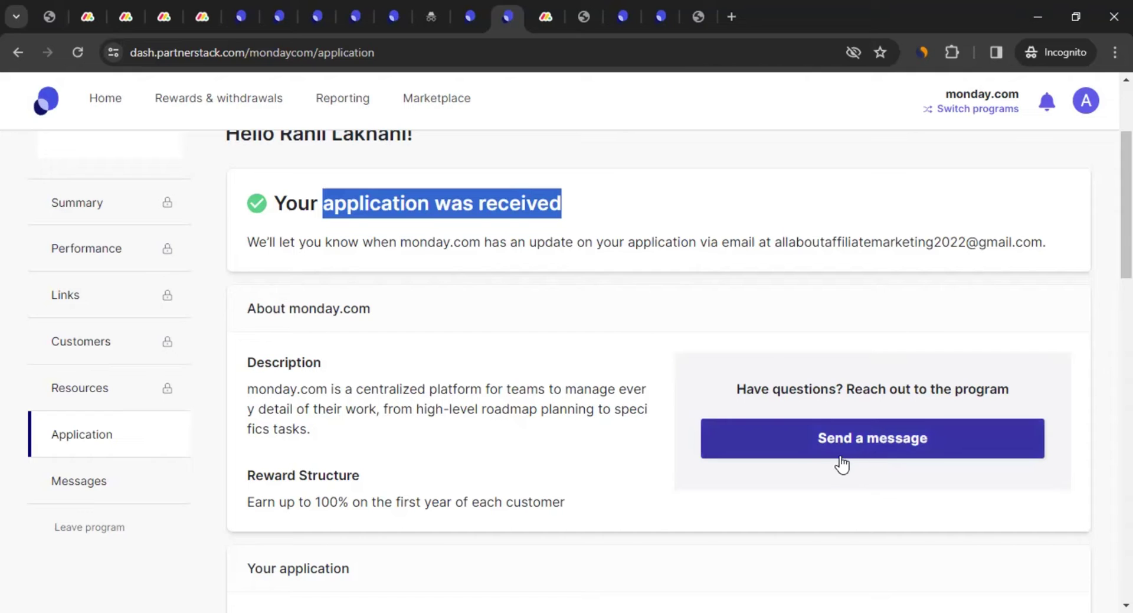
pyautogui.scroll(-10, 533, 393)
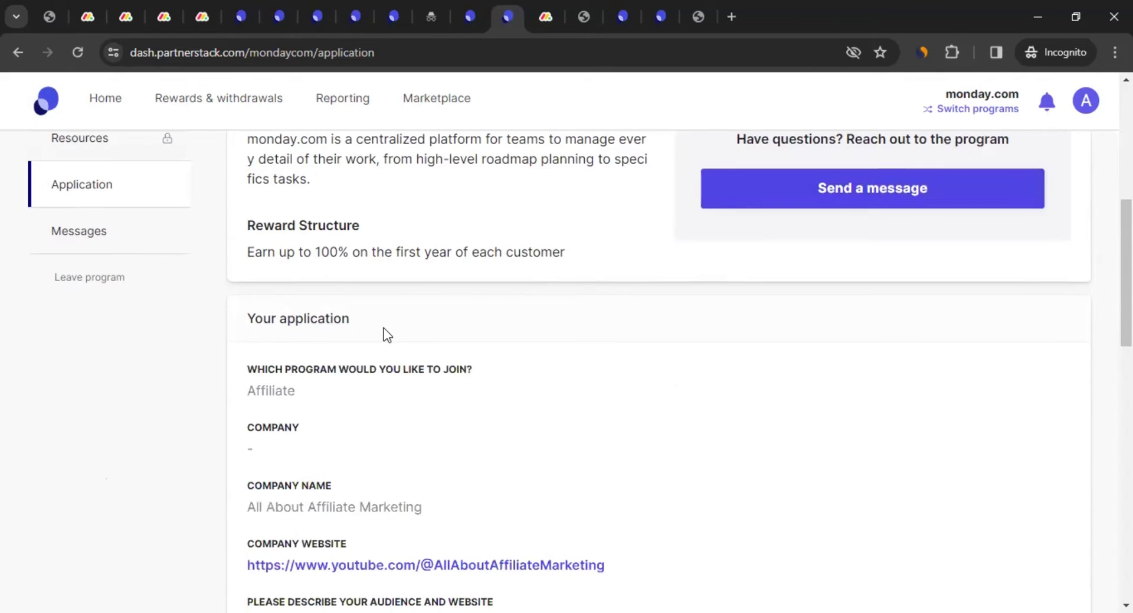
pyautogui.scroll(-5, 691, 268)
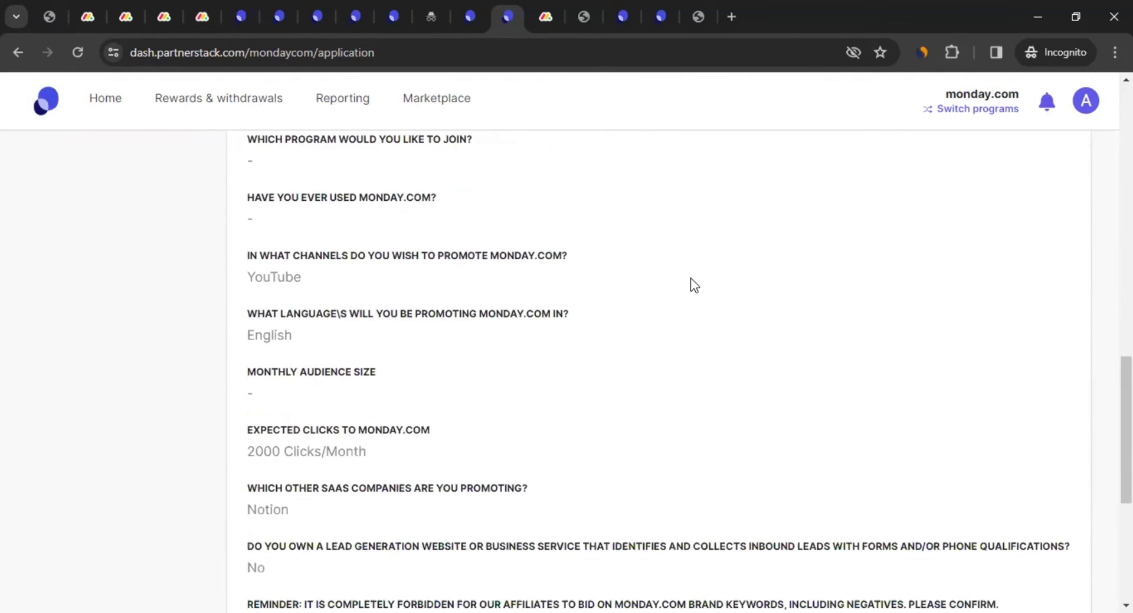
pyautogui.scroll(6, 691, 278)
pyautogui.scroll(3, 688, 288)
pyautogui.scroll(-12, 685, 295)
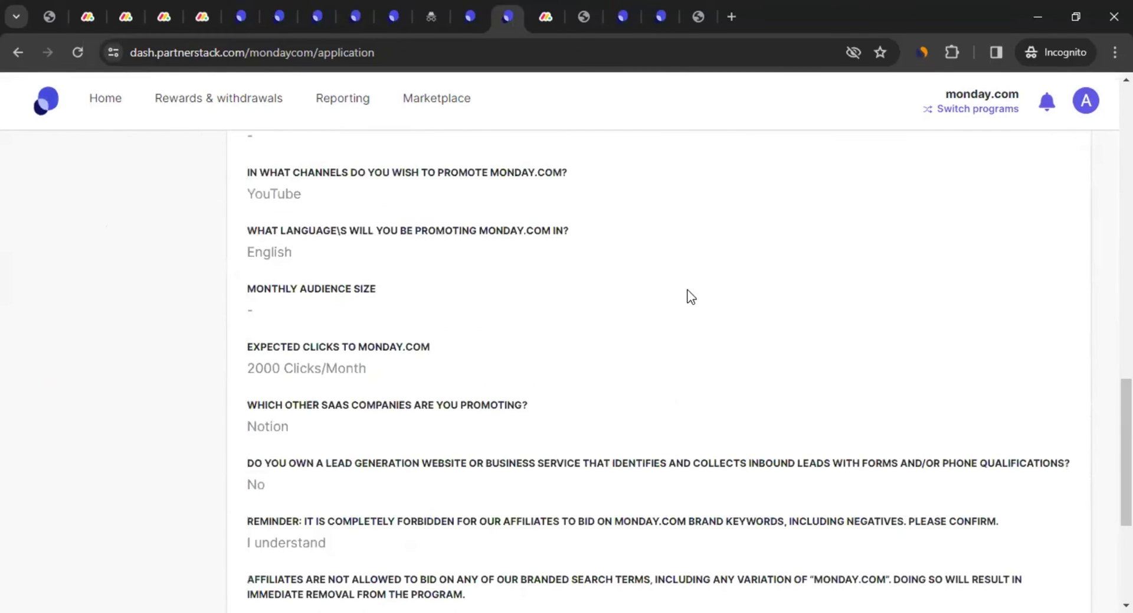
pyautogui.scroll(15, 690, 295)
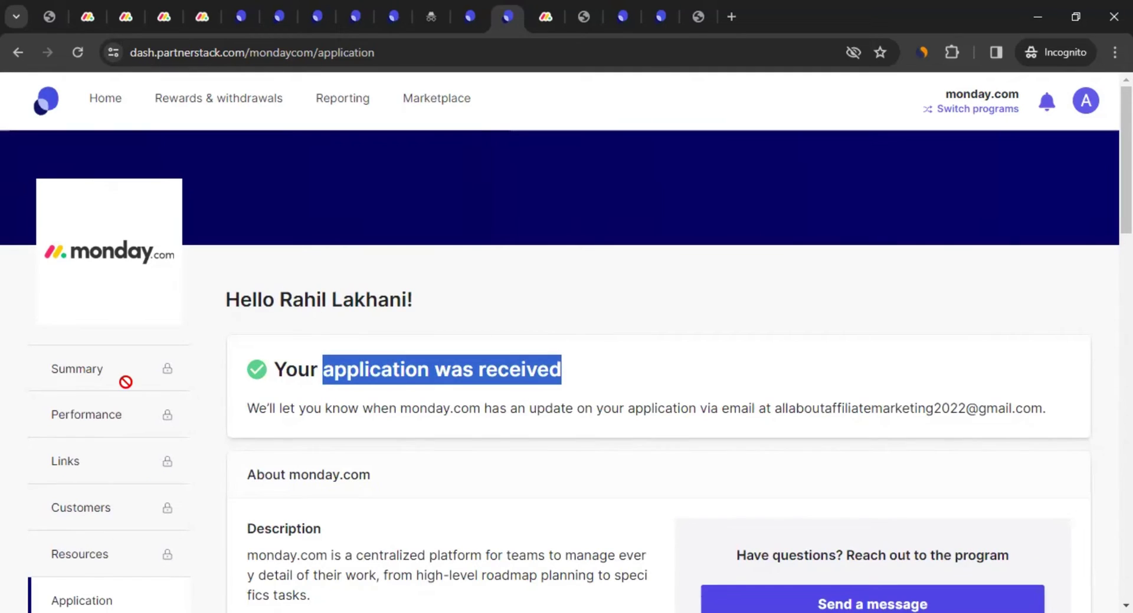
pyautogui.scroll(-1, 112, 423)
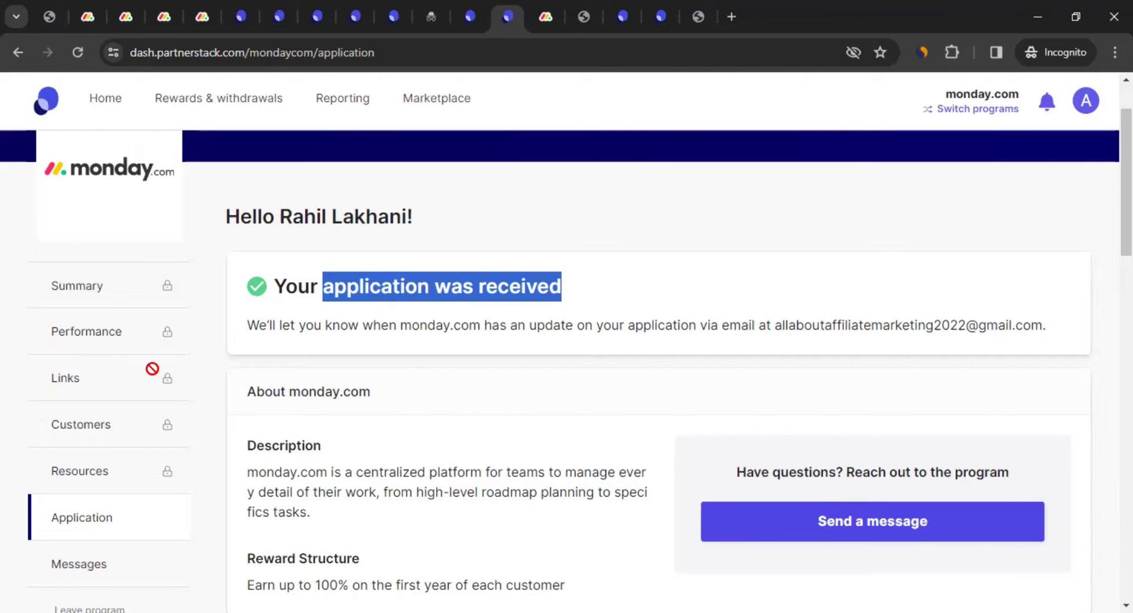
pyautogui.scroll(1, 878, 316)
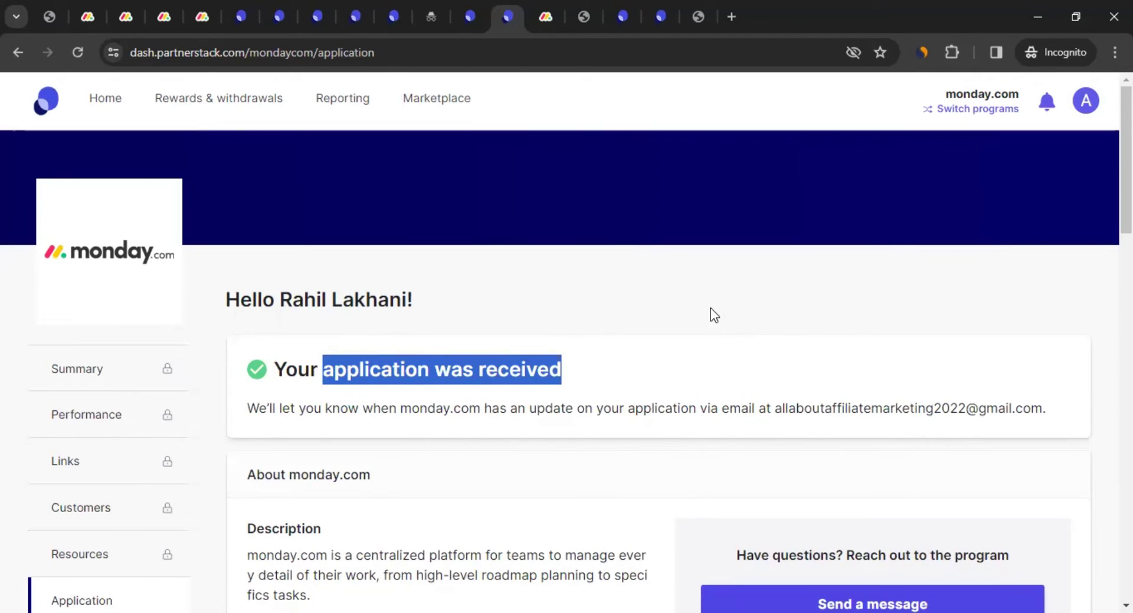
# Switch to the Notion program and view its Links page, including the three custom links
pyautogui.click(978, 110)
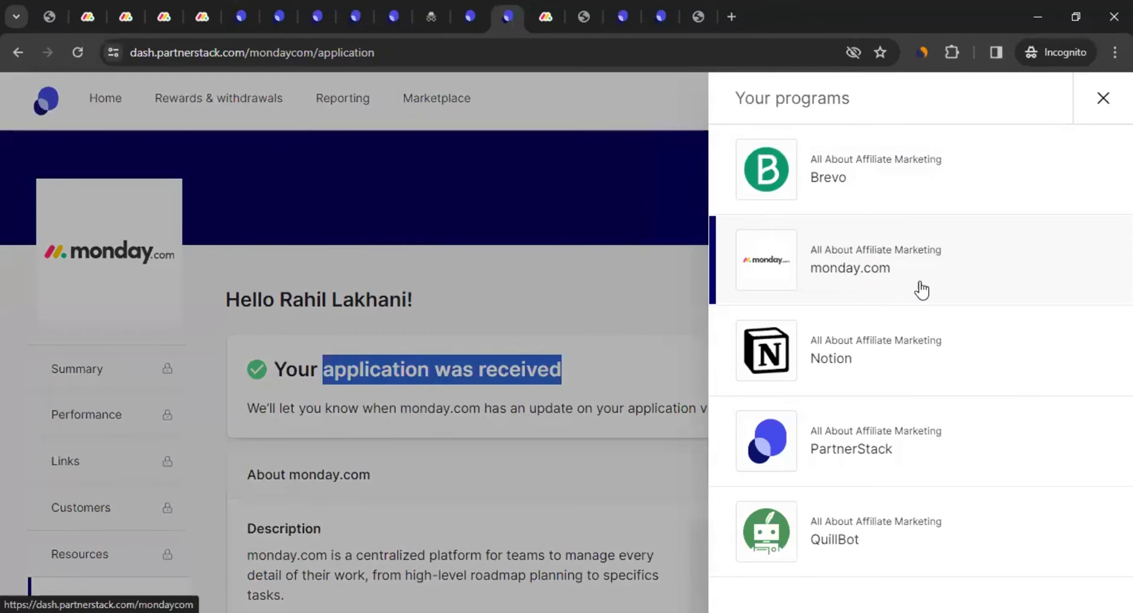
pyautogui.click(848, 358)
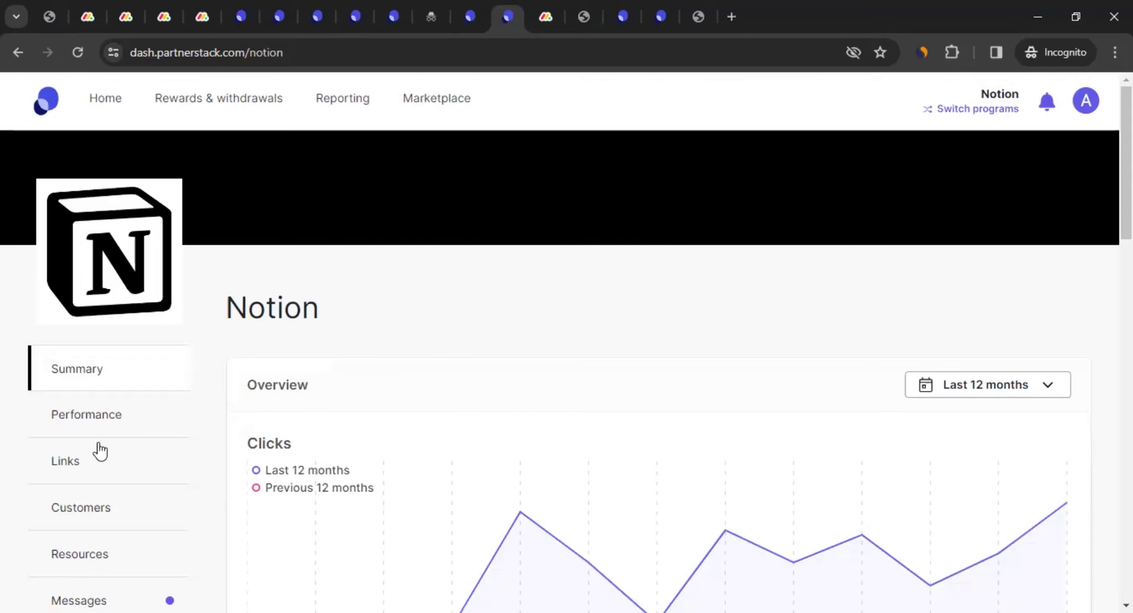
pyautogui.click(57, 463)
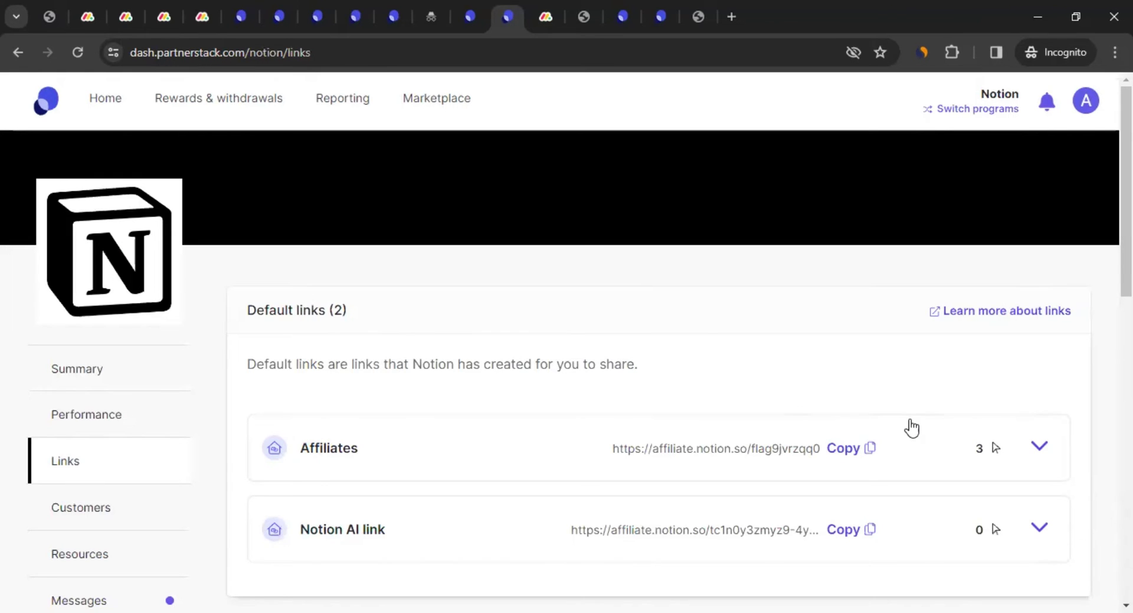
pyautogui.scroll(-3, 908, 425)
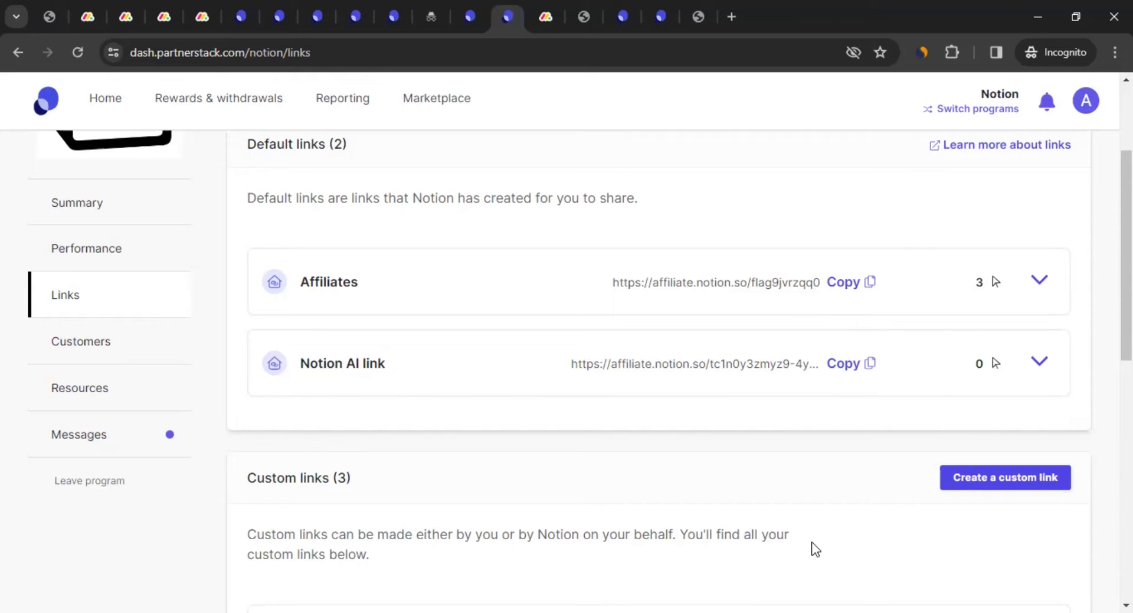
pyautogui.scroll(3, 809, 544)
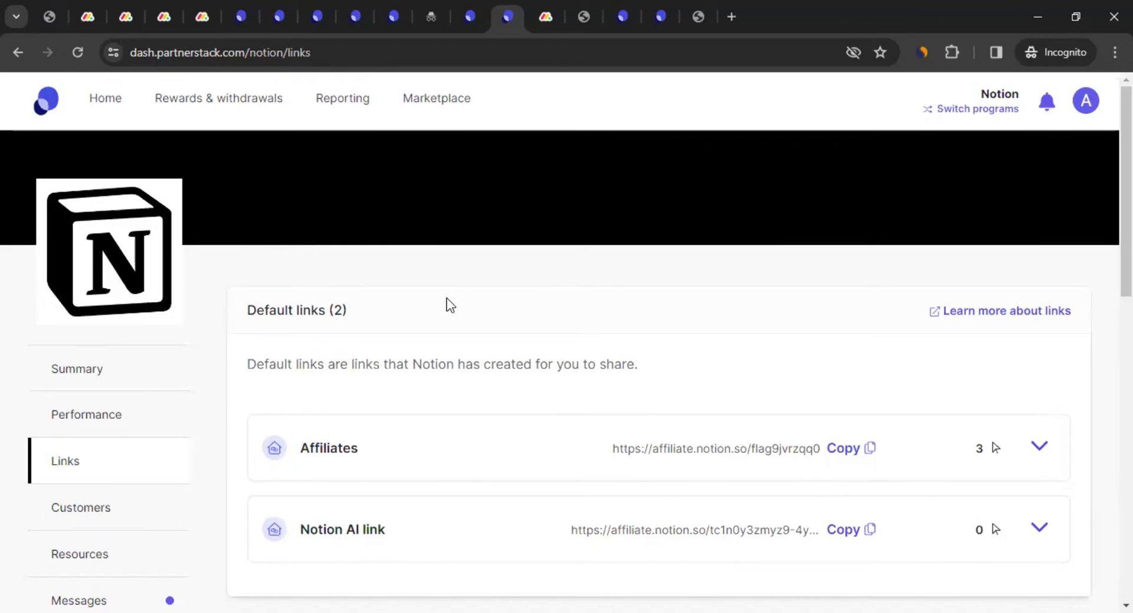
pyautogui.scroll(-1, 637, 319)
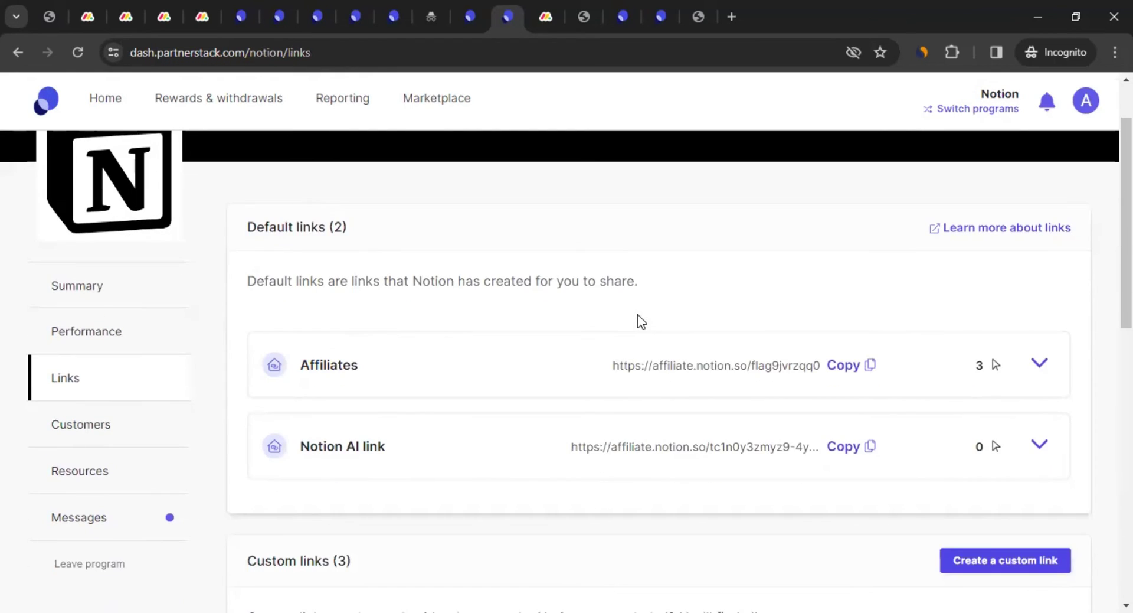
pyautogui.scroll(-1, 793, 394)
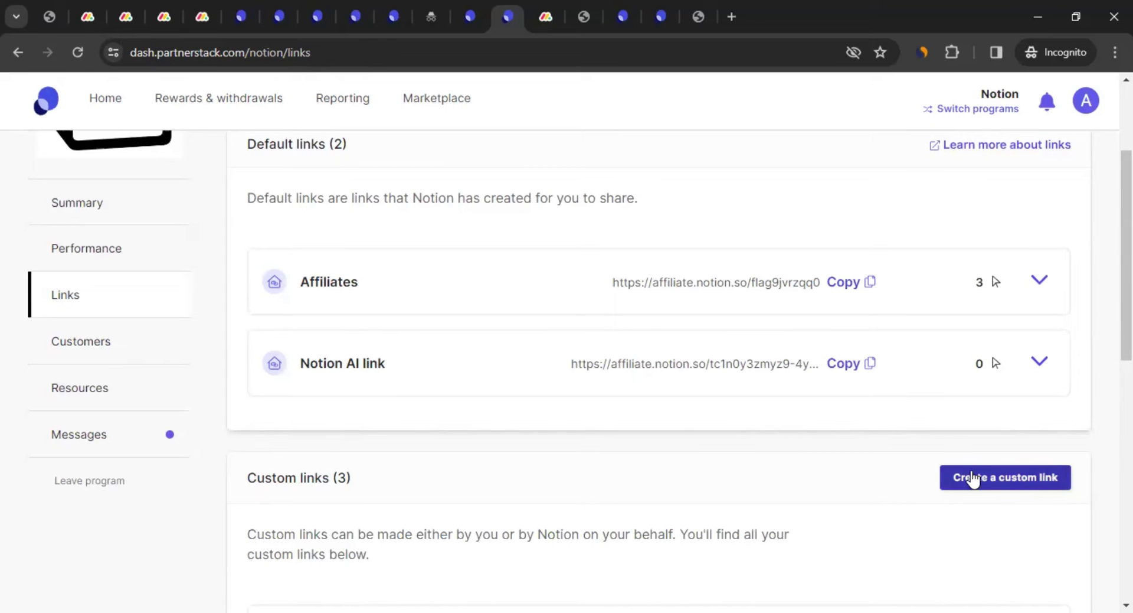
# Start a new custom Notion link titled 'Test'
pyautogui.click(974, 476)
pyautogui.click(835, 253)
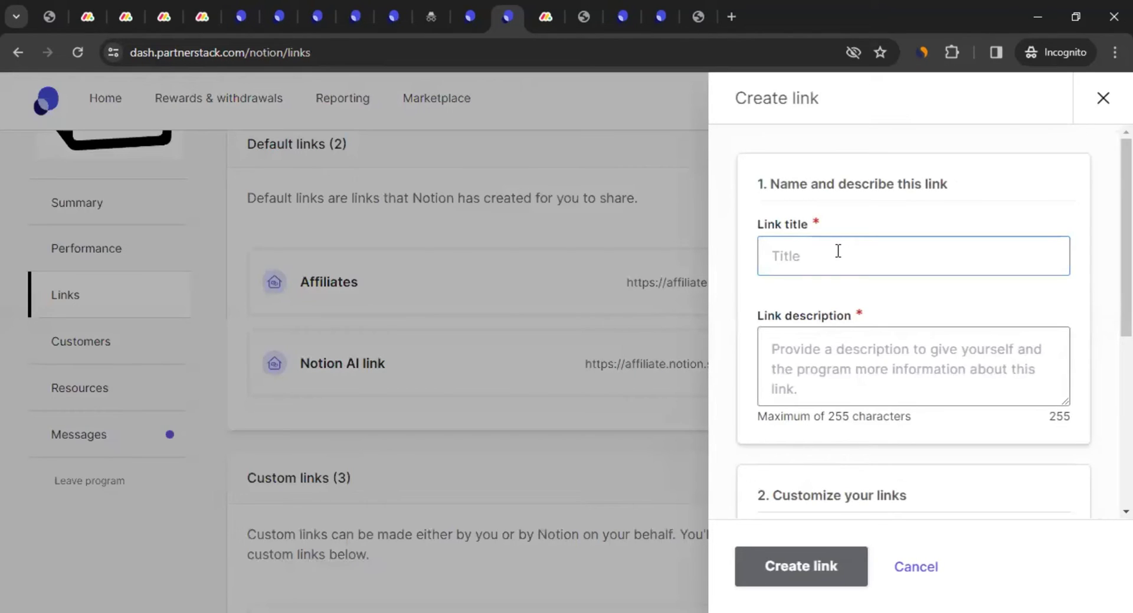
pyautogui.write('Test')
pyautogui.click(842, 346)
pyautogui.write('Test')
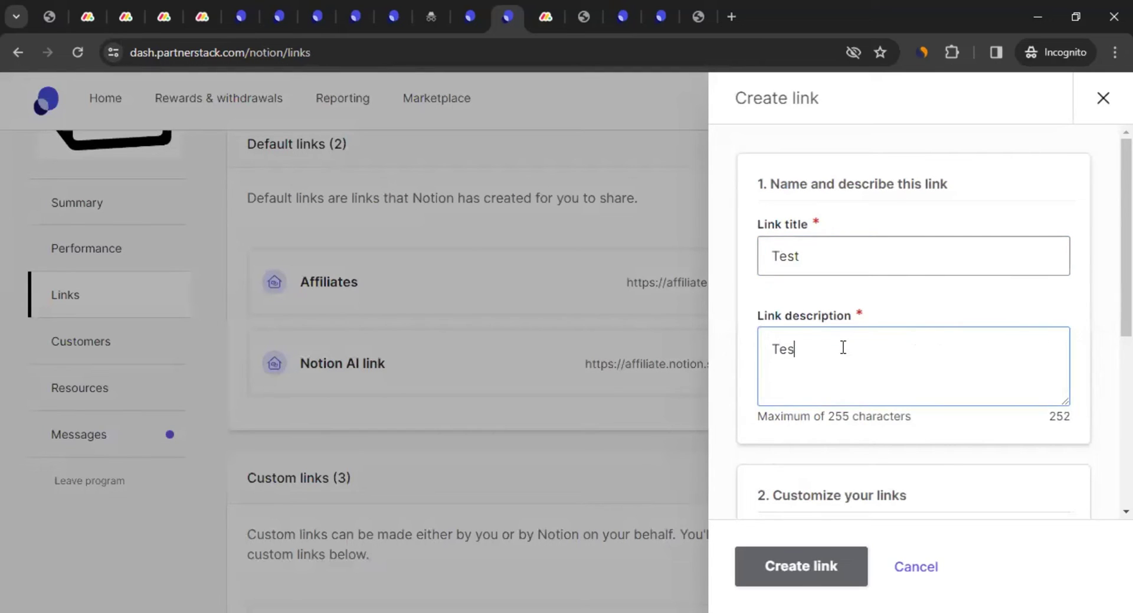
pyautogui.scroll(-3, 874, 353)
pyautogui.scroll(-1, 875, 352)
pyautogui.scroll(-2, 839, 307)
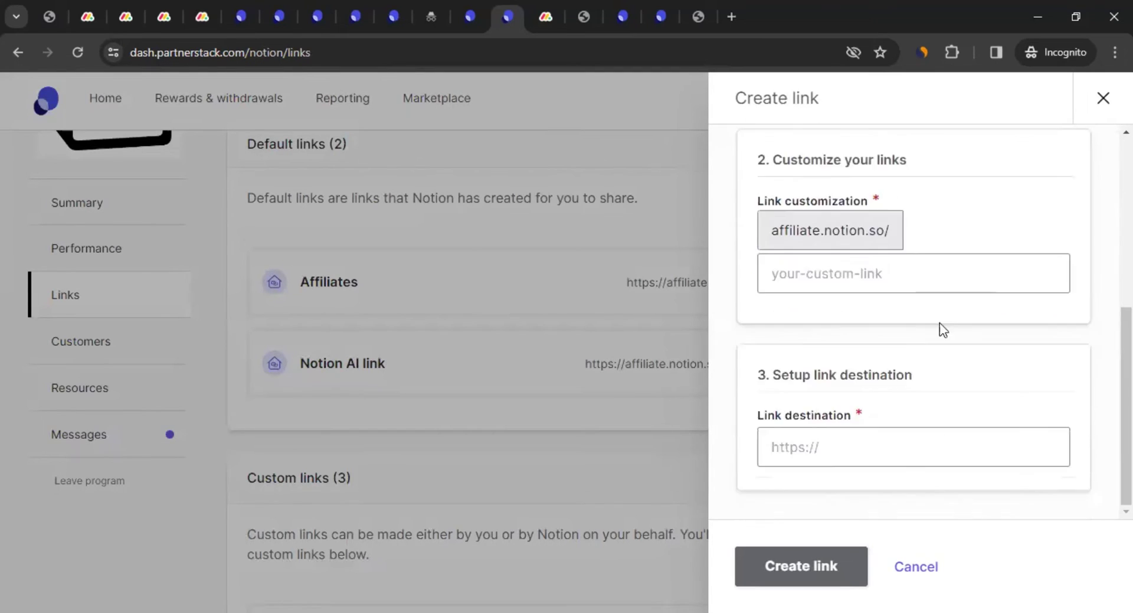
pyautogui.click(867, 445)
# Paste the monday.com page address as destination, try saving, then close the form unsaved
pyautogui.click(546, 16)
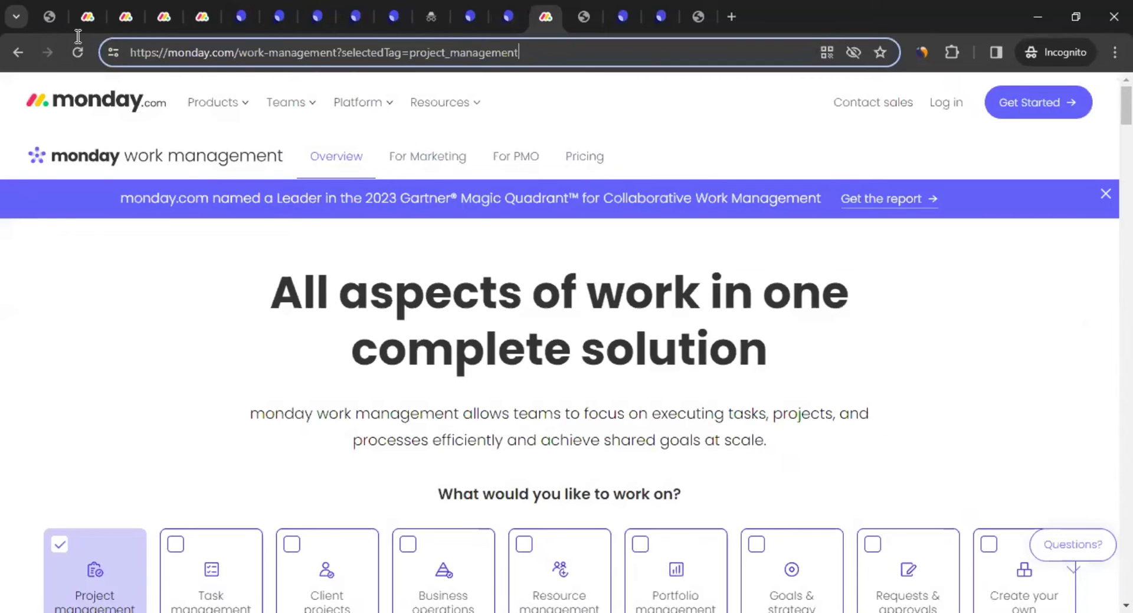
pyautogui.click(508, 17)
pyautogui.click(871, 464)
pyautogui.hotkey('ctrl', 'v')
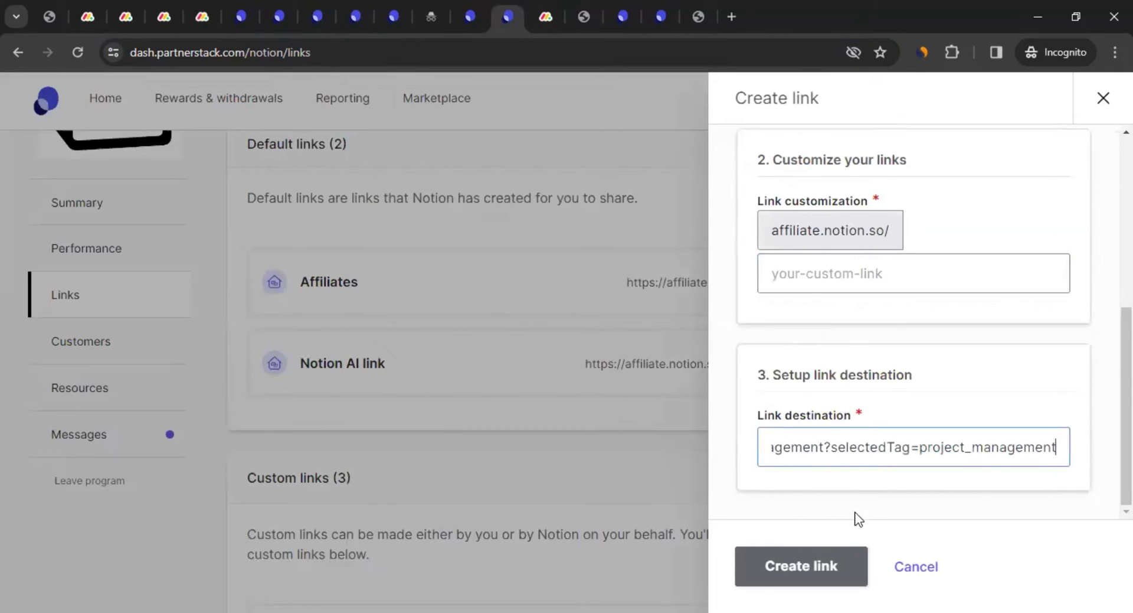
pyautogui.click(852, 506)
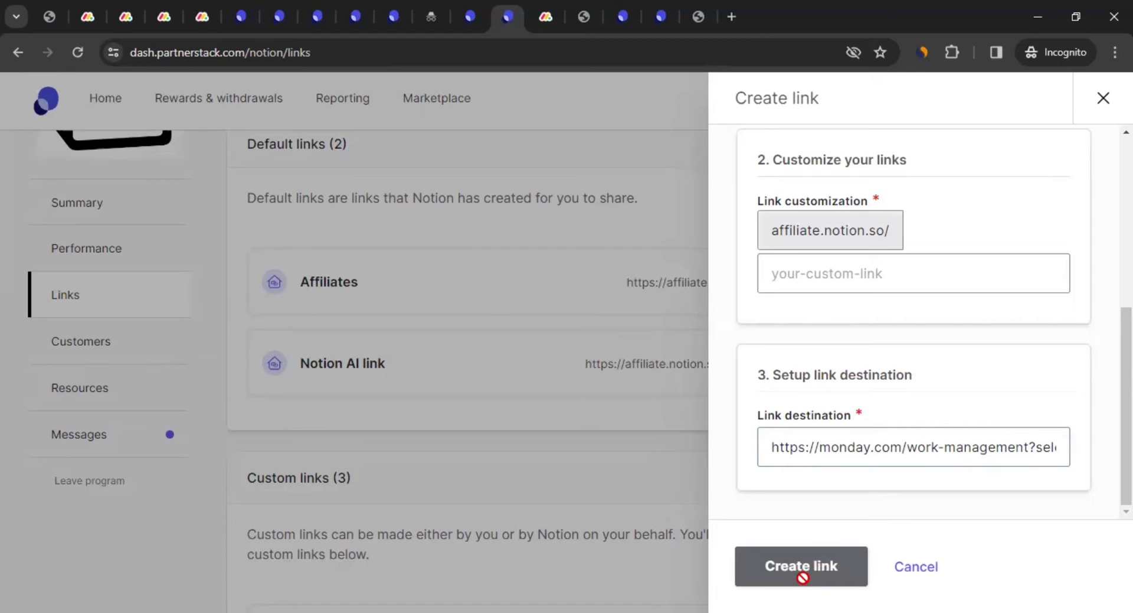
pyautogui.scroll(6, 827, 445)
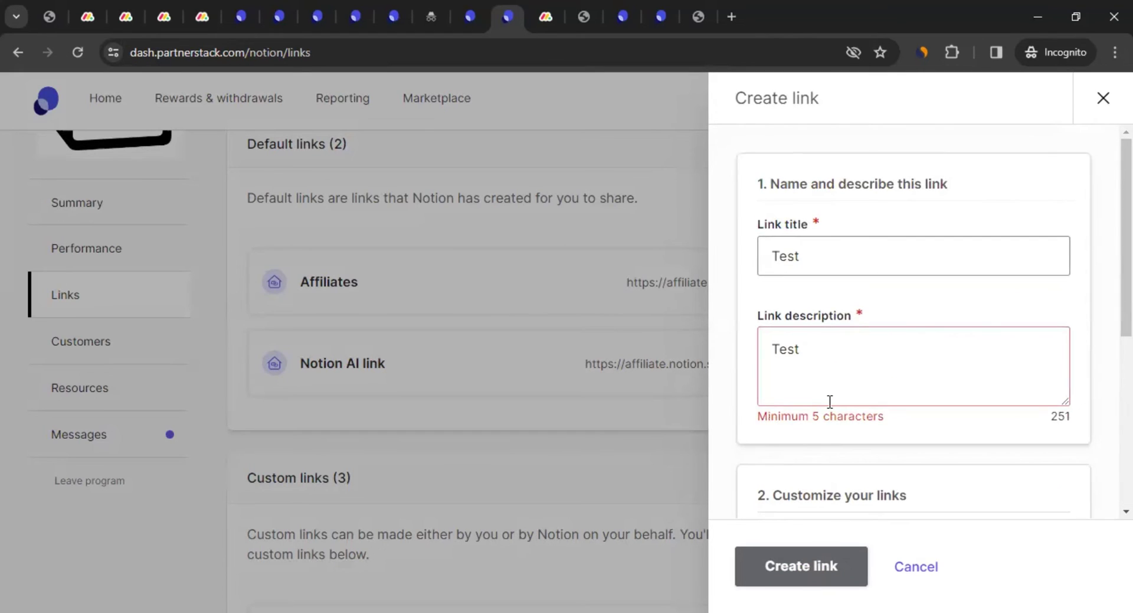
pyautogui.scroll(-5, 828, 425)
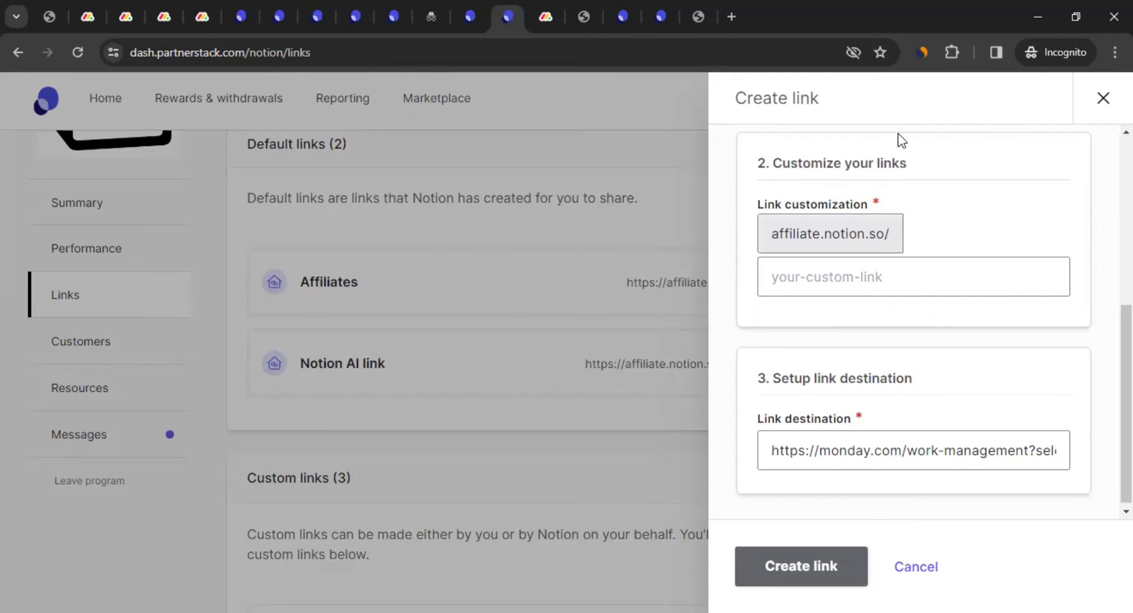
pyautogui.click(1103, 97)
pyautogui.scroll(3, 738, 337)
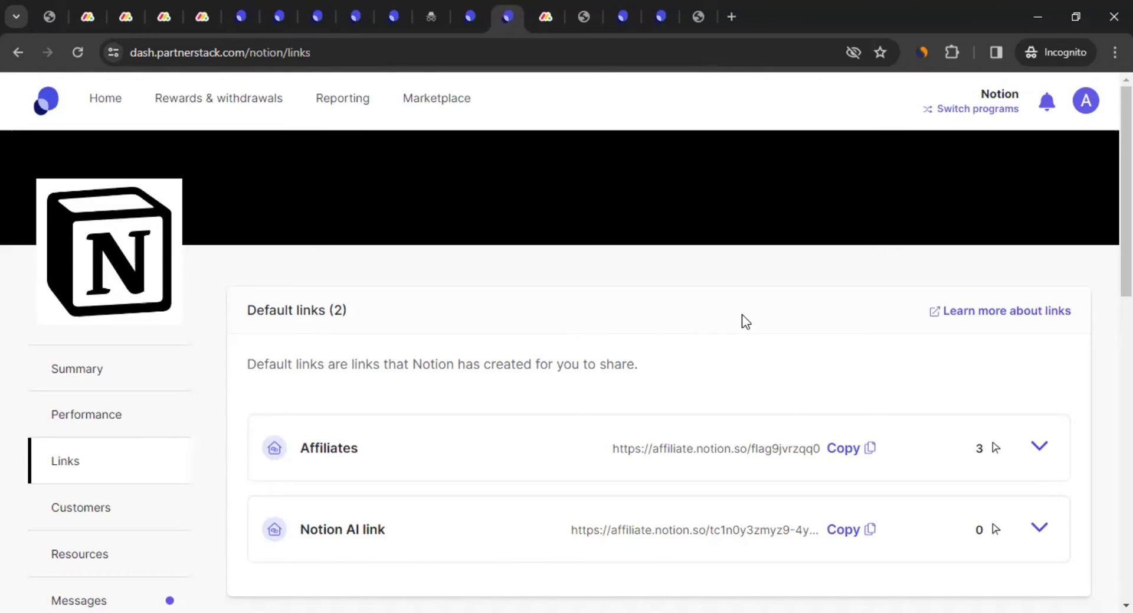
# Show the How to Promote Monday.com slide listing Website, Blog and Social Media
pyautogui.click(590, 14)
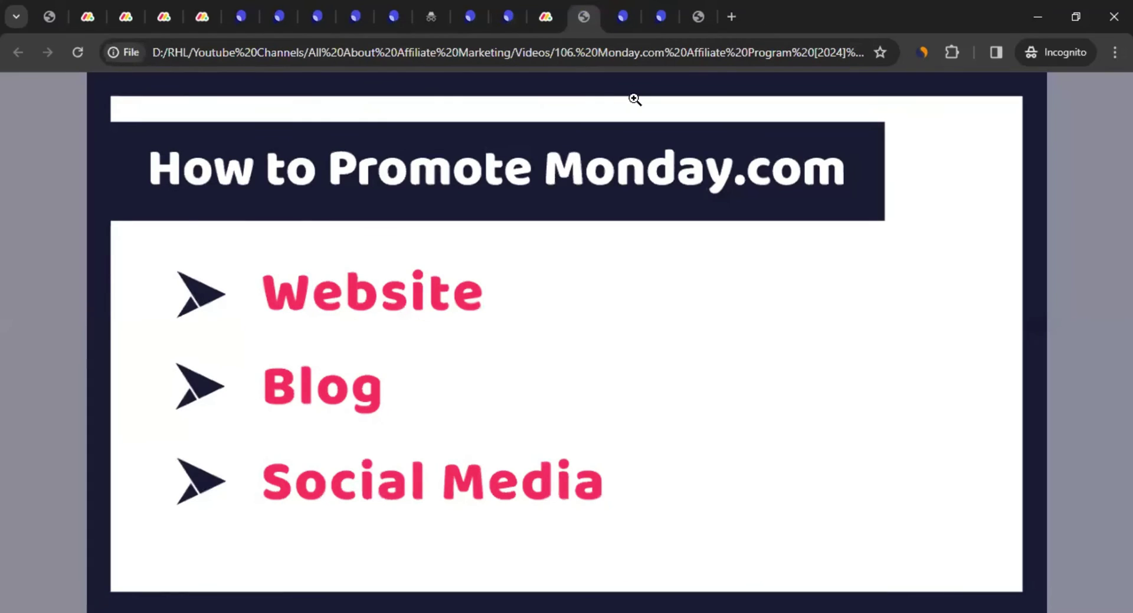
# Review the PartnerStack reporting overview across all programs
pyautogui.click(631, 19)
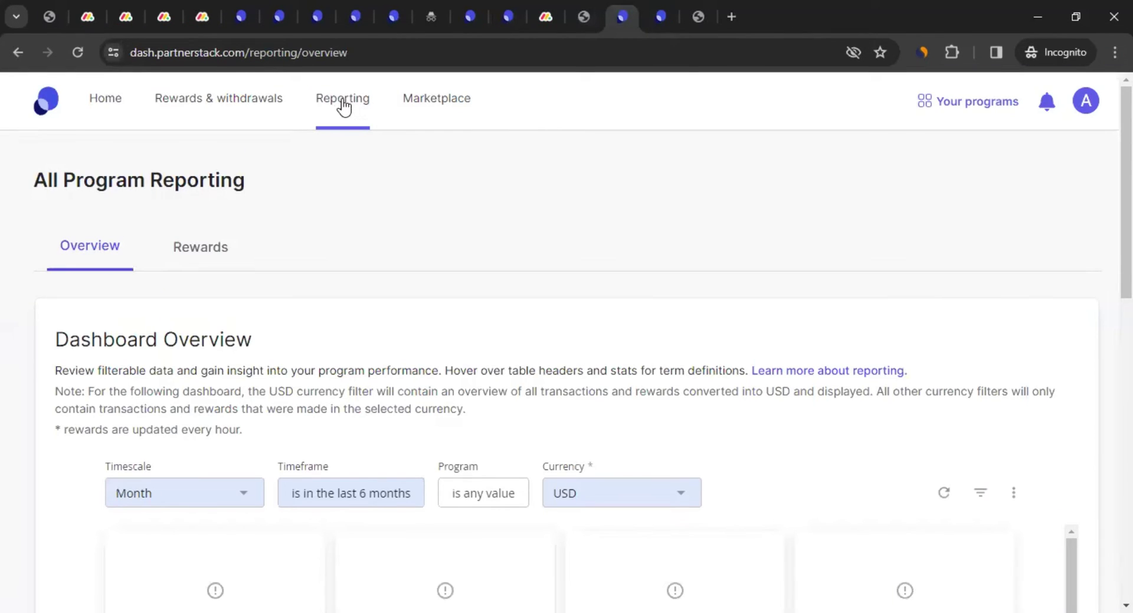
pyautogui.scroll(-9, 304, 364)
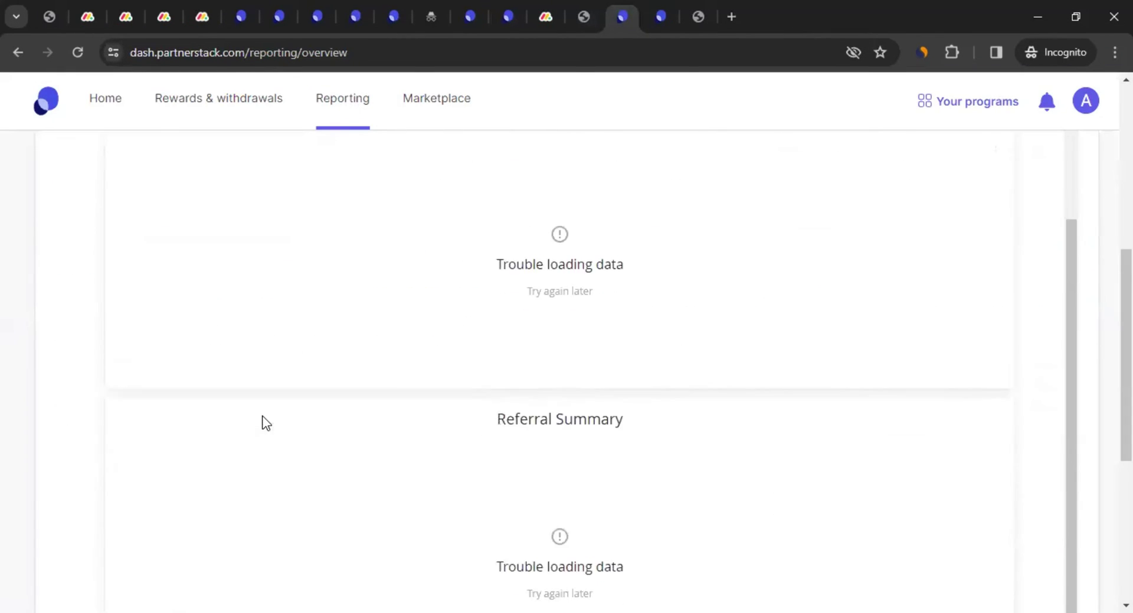
pyautogui.scroll(2, 263, 420)
pyautogui.scroll(7, 352, 337)
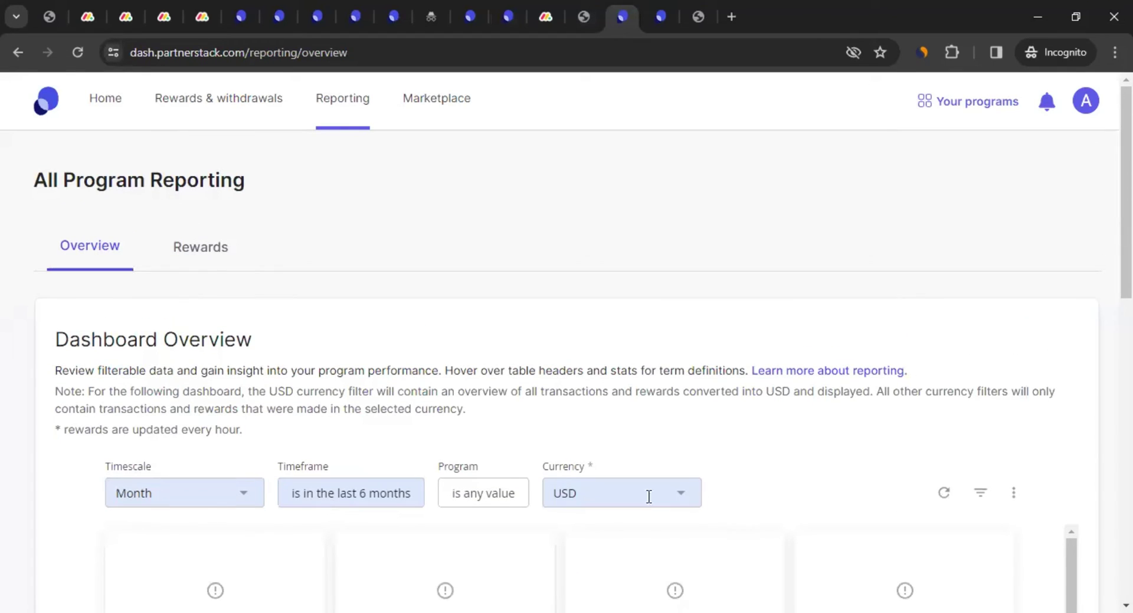
pyautogui.scroll(-5, 627, 449)
pyautogui.scroll(5, 445, 470)
# Check the Rewards report, then go to Rewards & withdrawals showing $0.00 available funds
pyautogui.click(201, 248)
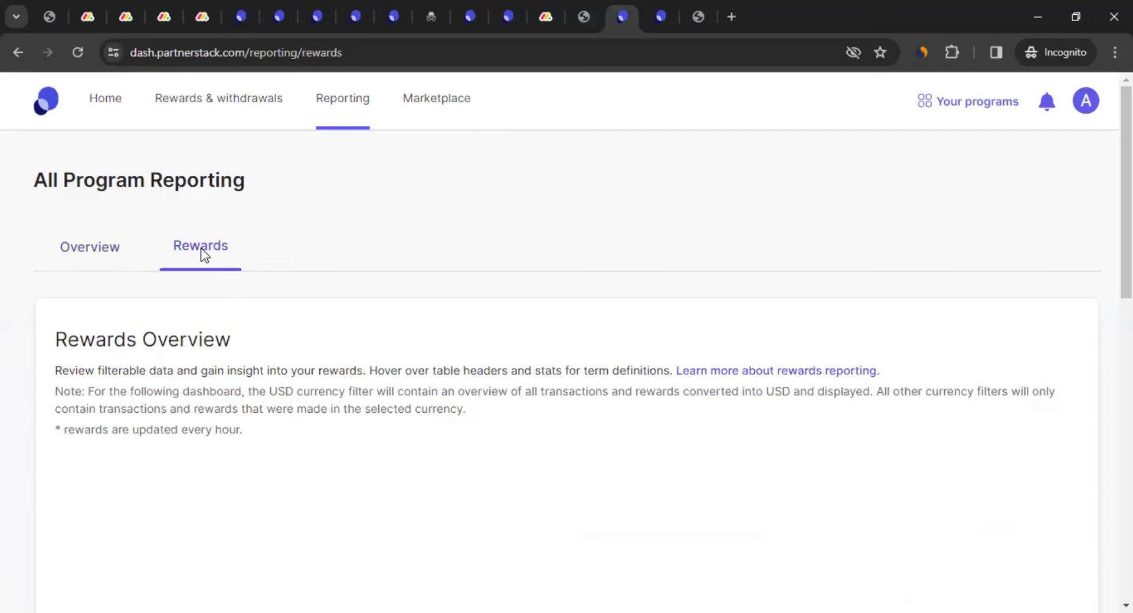
pyautogui.scroll(-4, 338, 390)
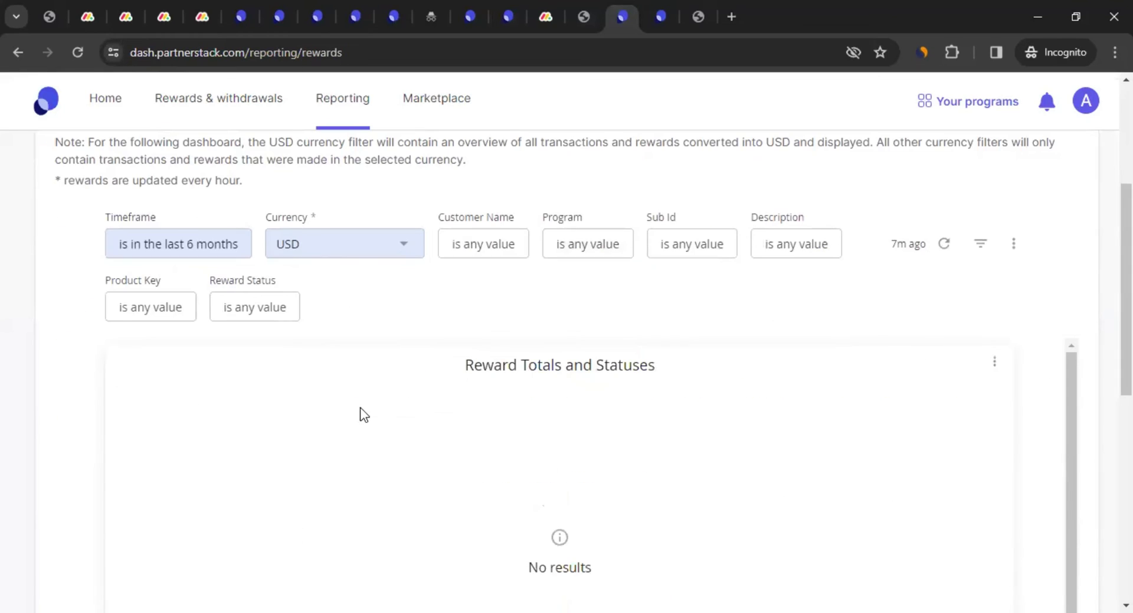
pyautogui.scroll(-5, 366, 409)
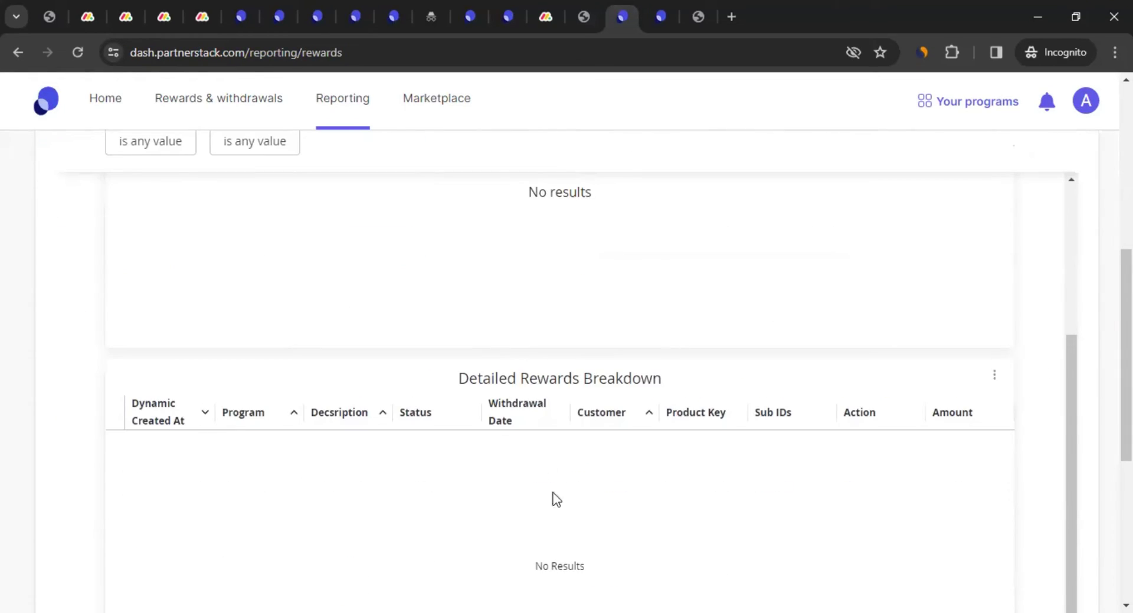
pyautogui.scroll(3, 364, 310)
pyautogui.scroll(7, 583, 330)
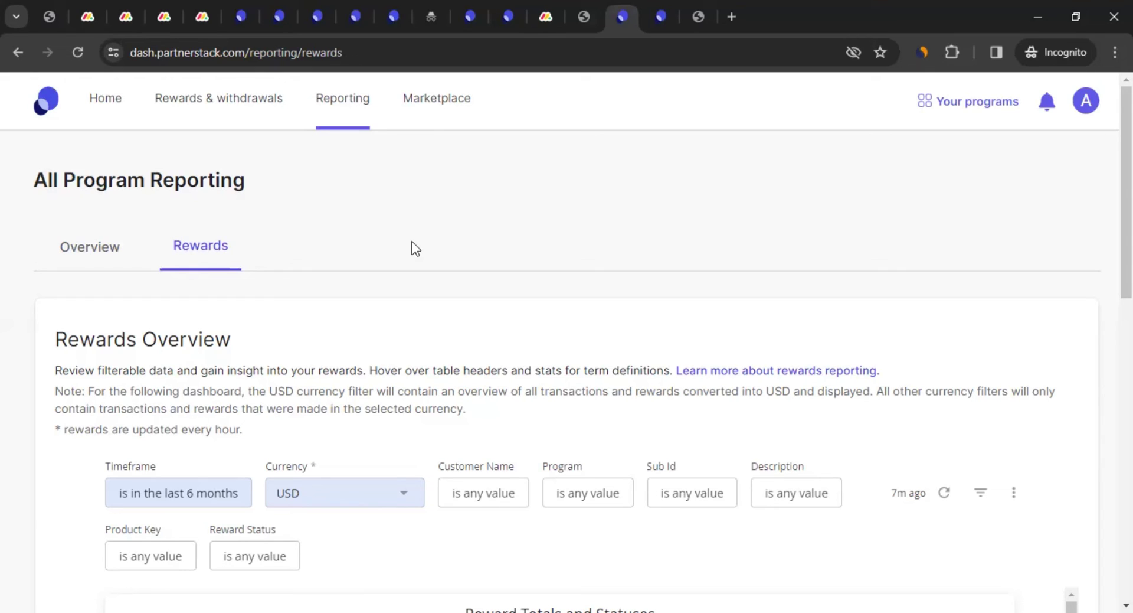
pyautogui.click(214, 106)
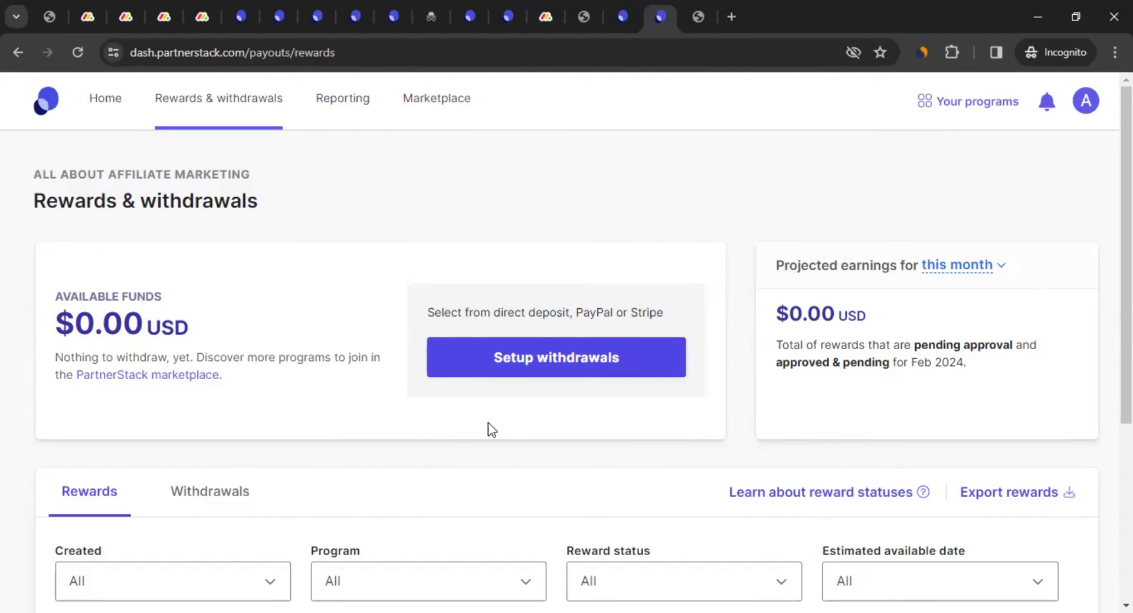
pyautogui.click(580, 357)
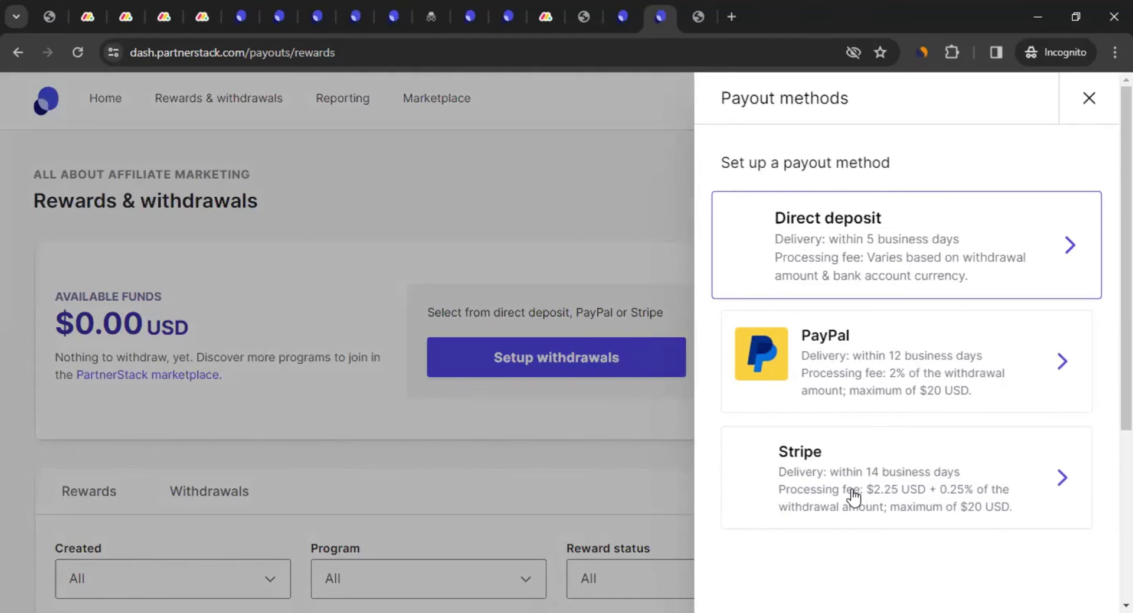
pyautogui.click(889, 247)
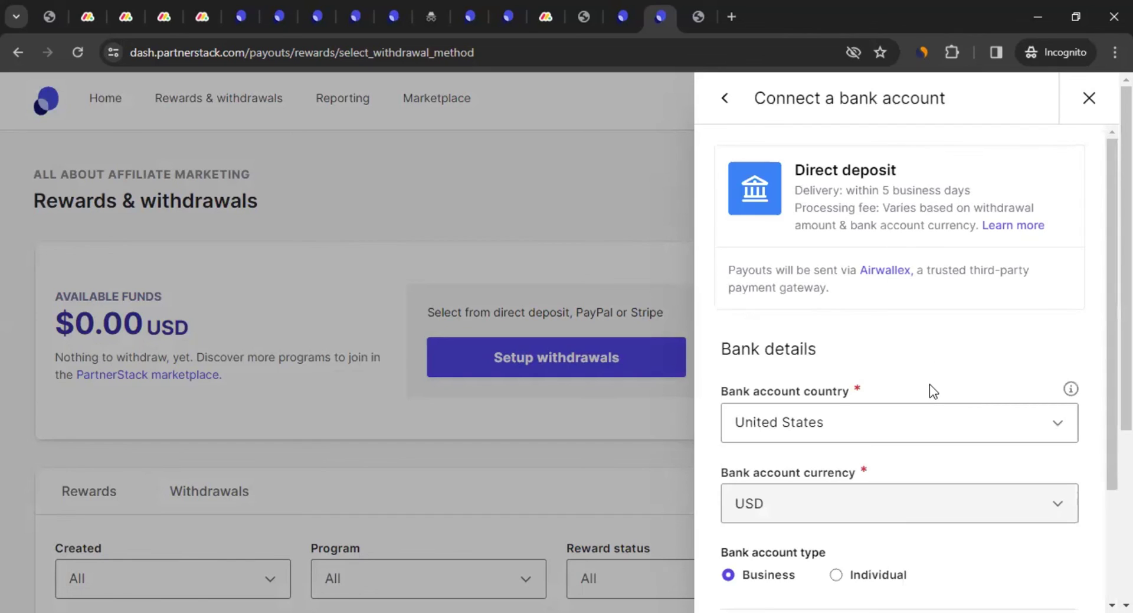
pyautogui.click(1089, 99)
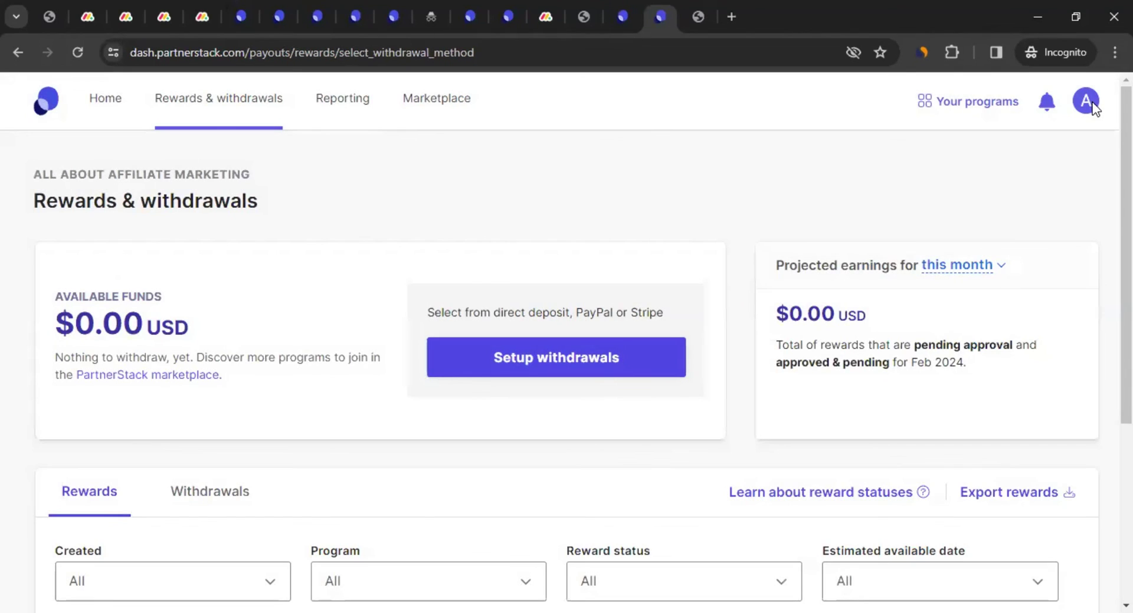
pyautogui.click(559, 352)
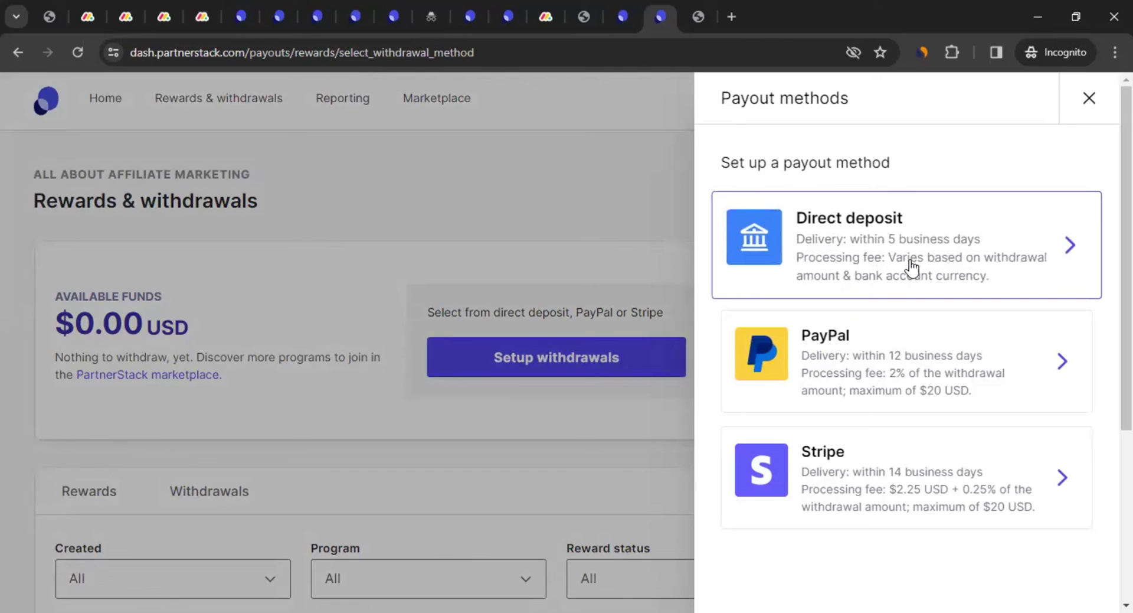
pyautogui.click(1088, 98)
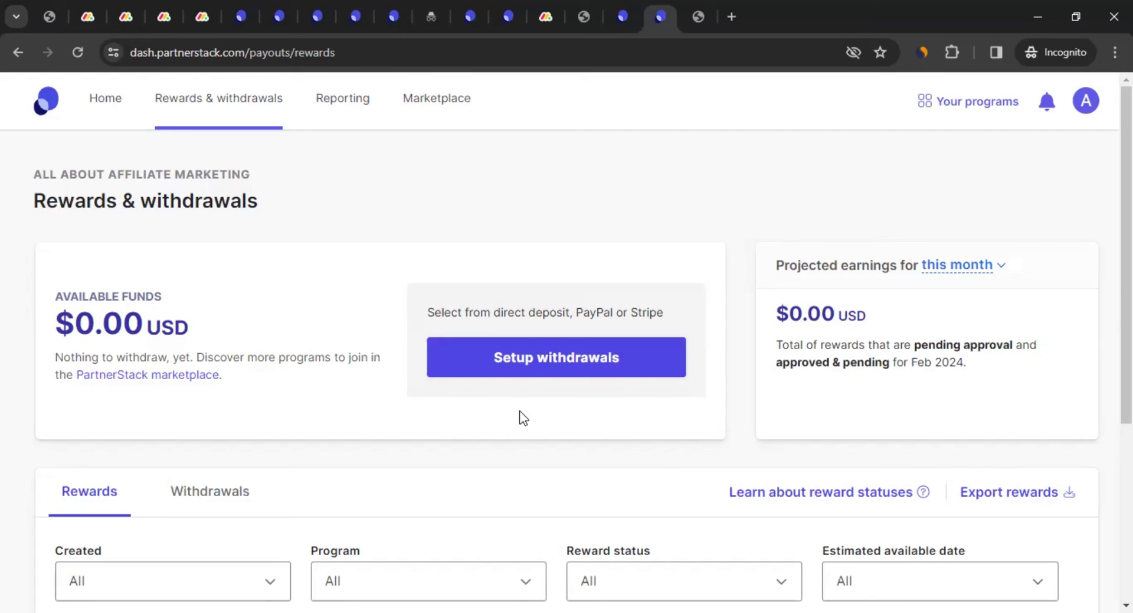
pyautogui.scroll(-1, 398, 452)
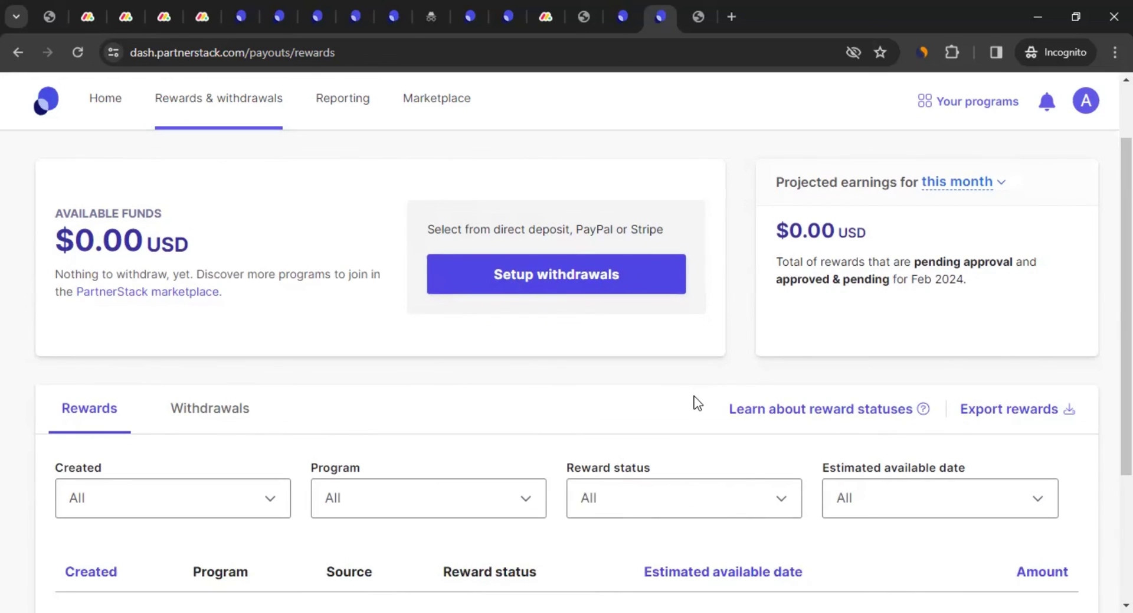
pyautogui.scroll(-2, 696, 398)
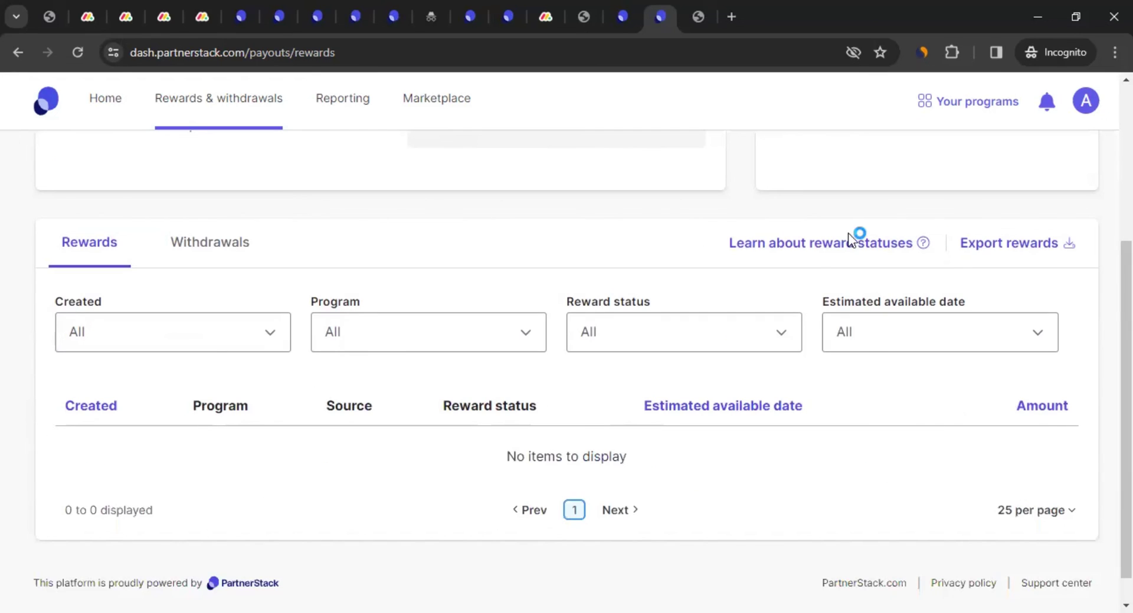
pyautogui.click(821, 247)
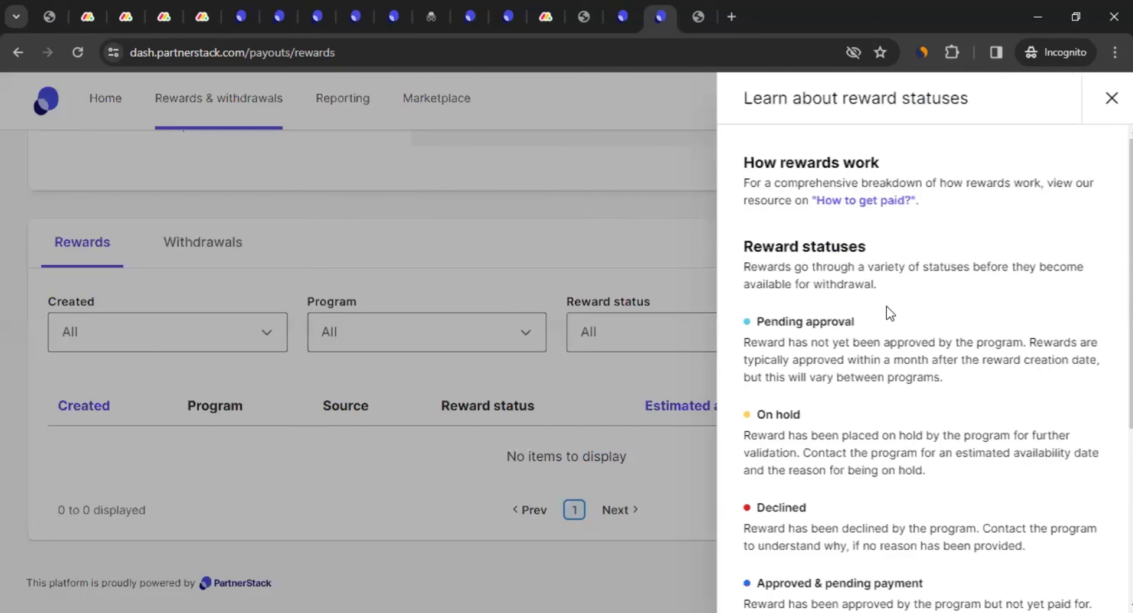
pyautogui.scroll(-2, 943, 328)
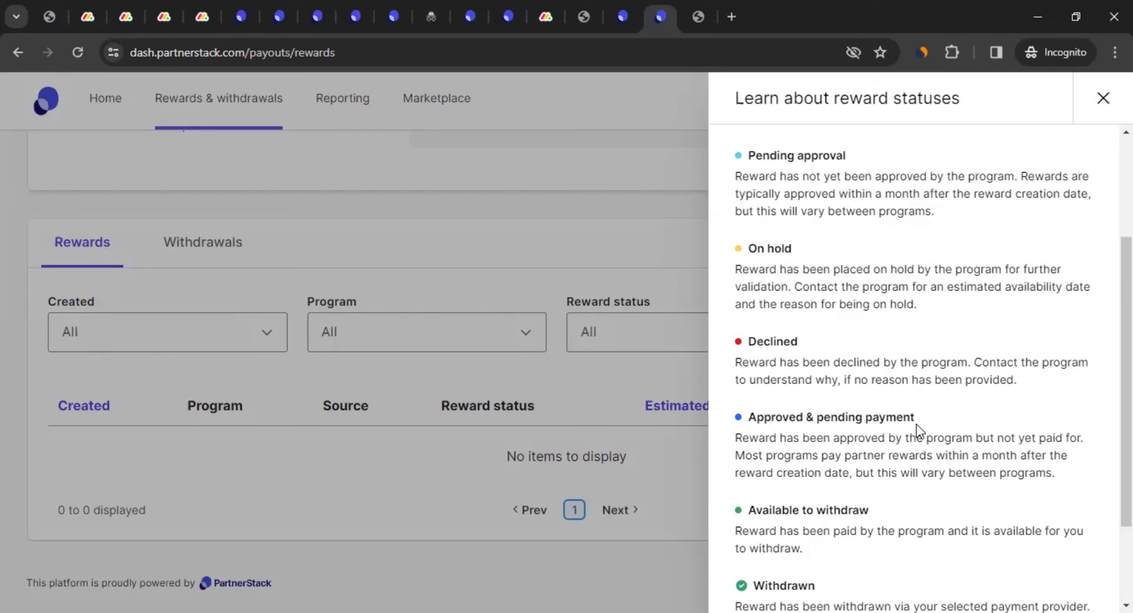
pyautogui.moveTo(734, 437); pyautogui.dragTo(798, 437)
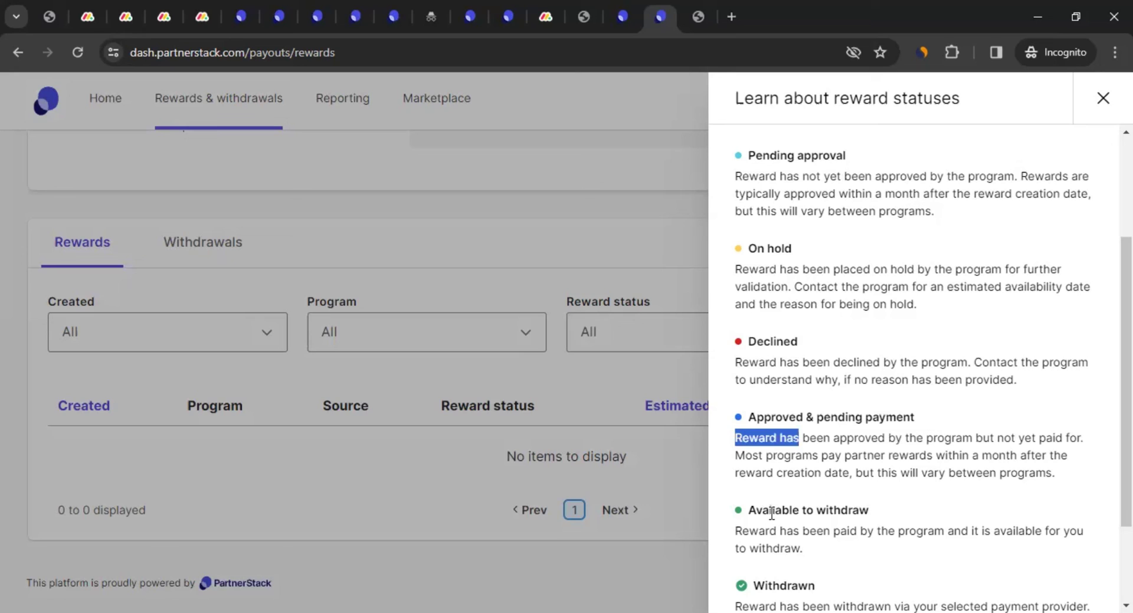
pyautogui.click(764, 508)
pyautogui.moveTo(765, 509); pyautogui.dragTo(870, 510)
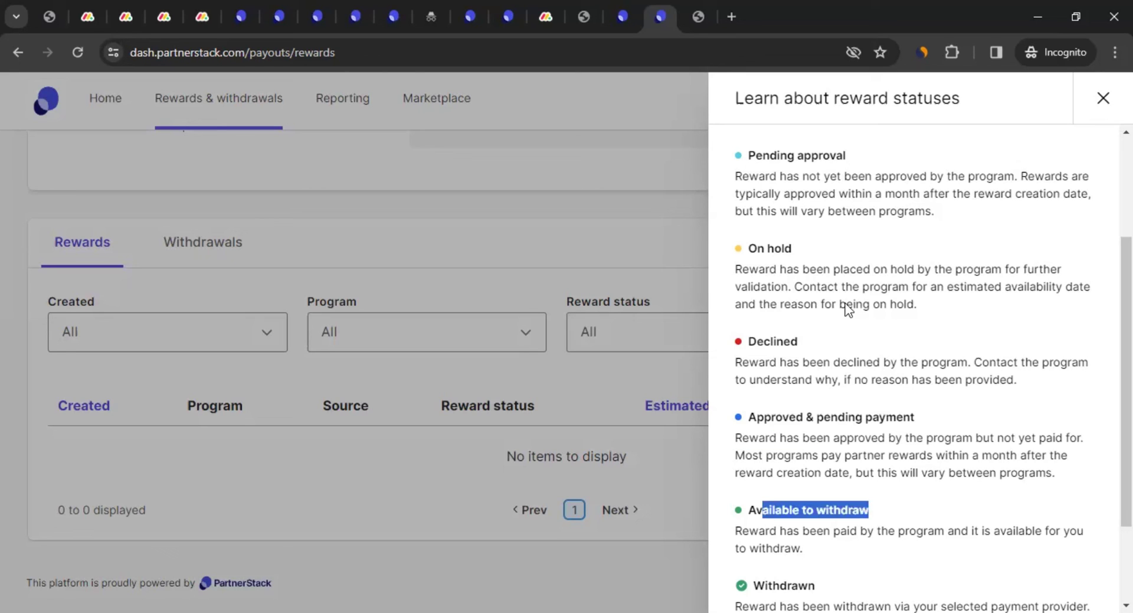
pyautogui.tripleClick(858, 156)
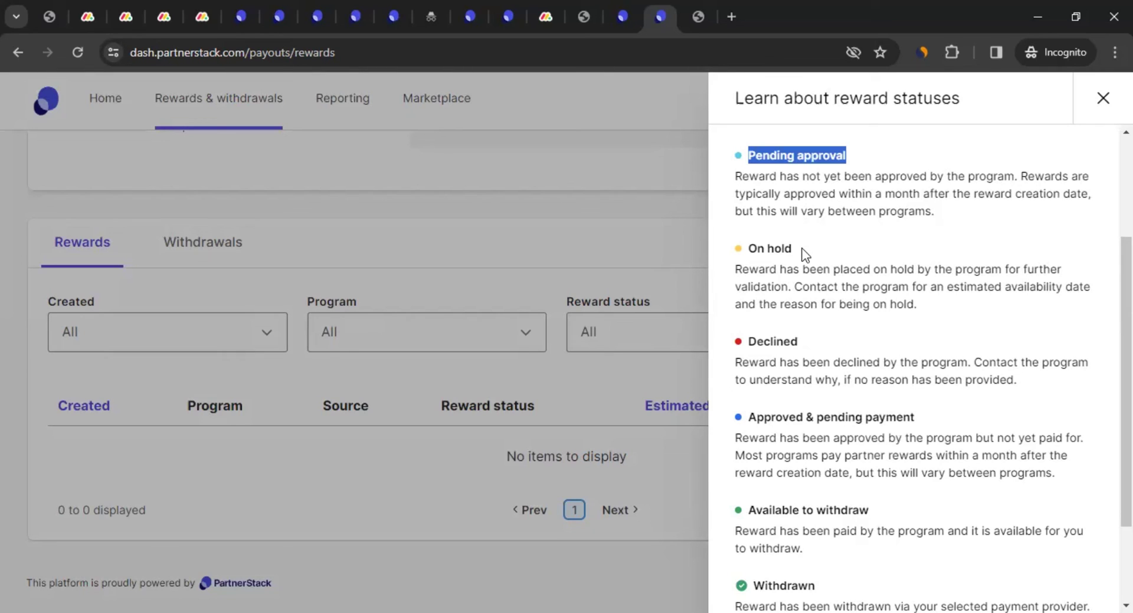
pyautogui.moveTo(757, 248); pyautogui.dragTo(802, 251)
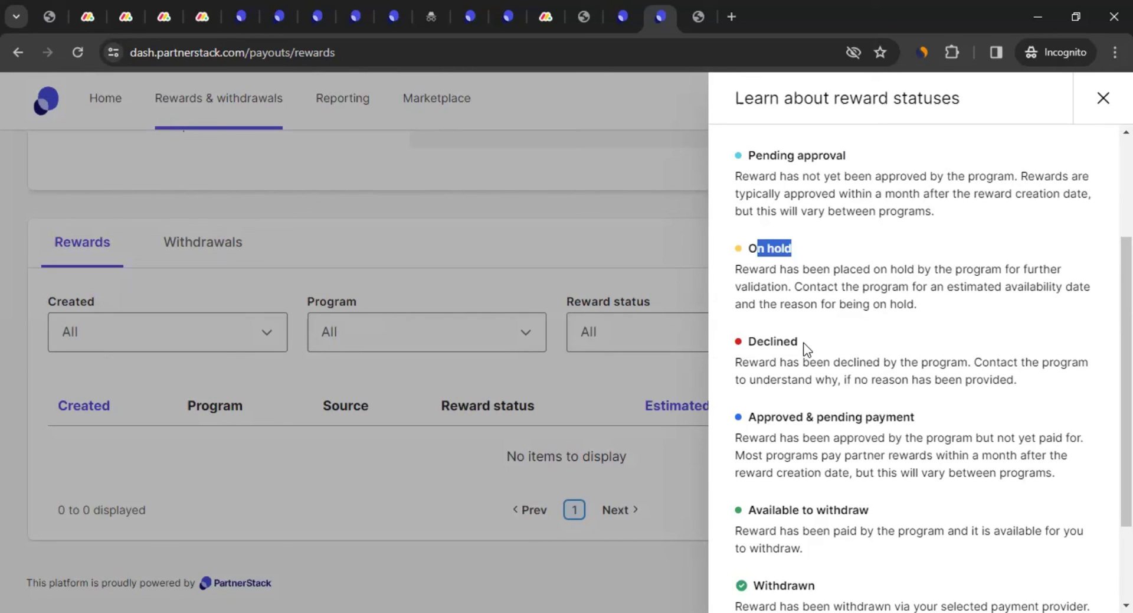
pyautogui.moveTo(804, 344); pyautogui.dragTo(760, 341)
pyautogui.moveTo(759, 417); pyautogui.dragTo(917, 421)
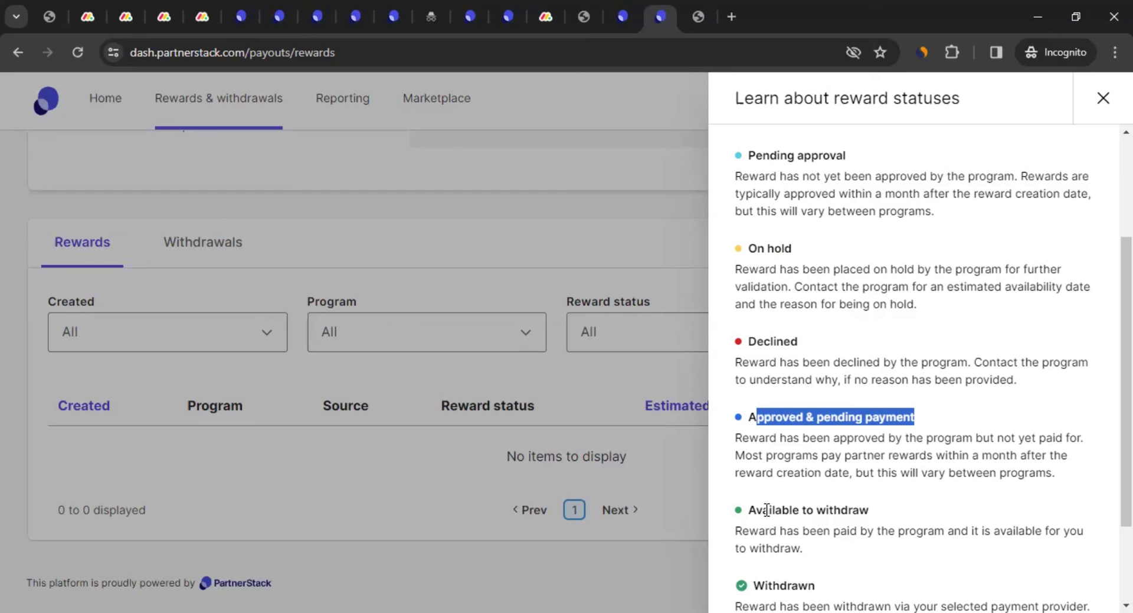
pyautogui.moveTo(766, 510); pyautogui.dragTo(865, 510)
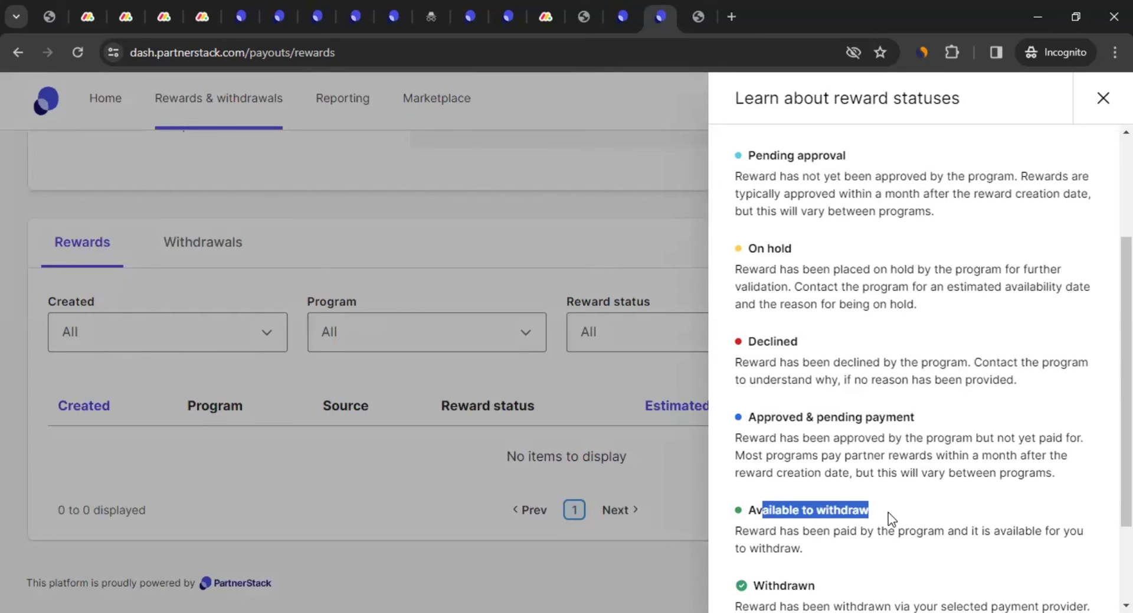
pyautogui.scroll(-2, 888, 512)
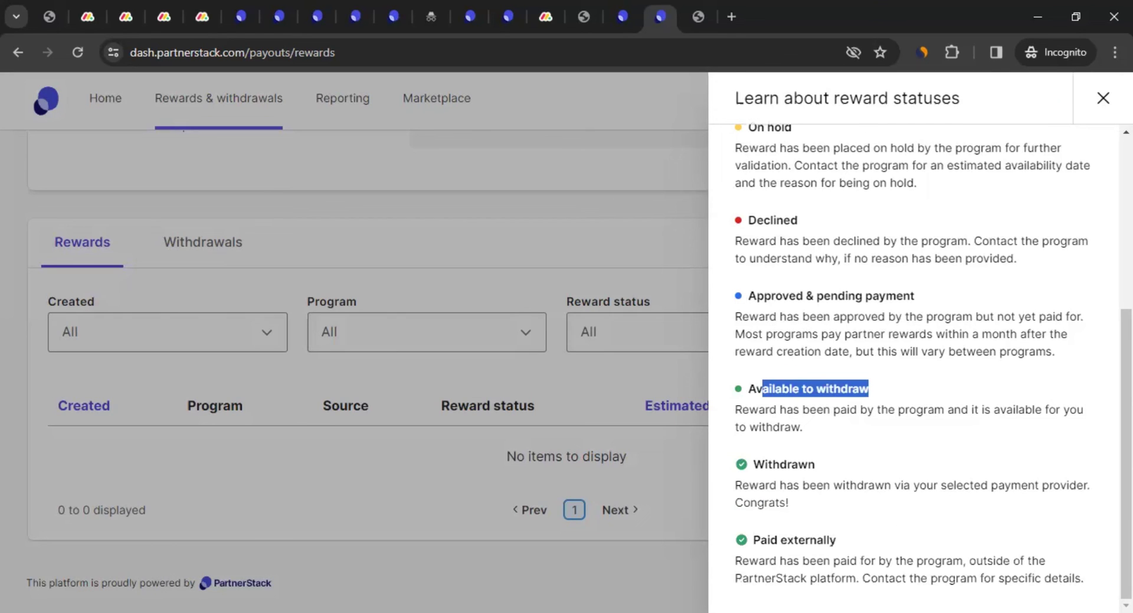
pyautogui.click(665, 418)
pyautogui.scroll(2, 452, 436)
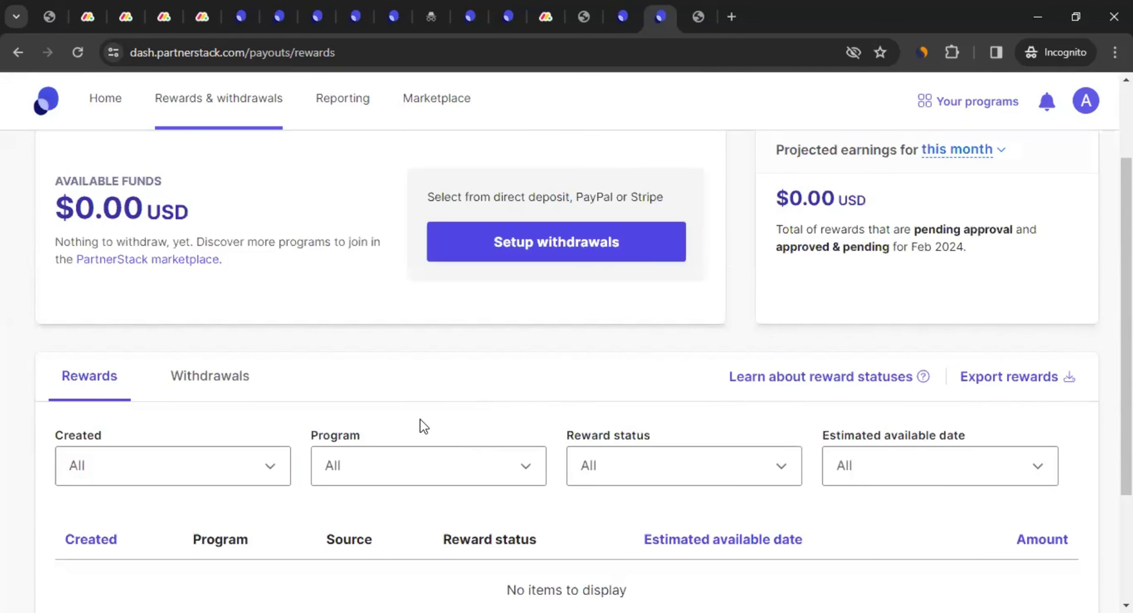
# Look over the empty Withdrawals history, then switch to the Thank You For Watching end card
pyautogui.scroll(2, 423, 426)
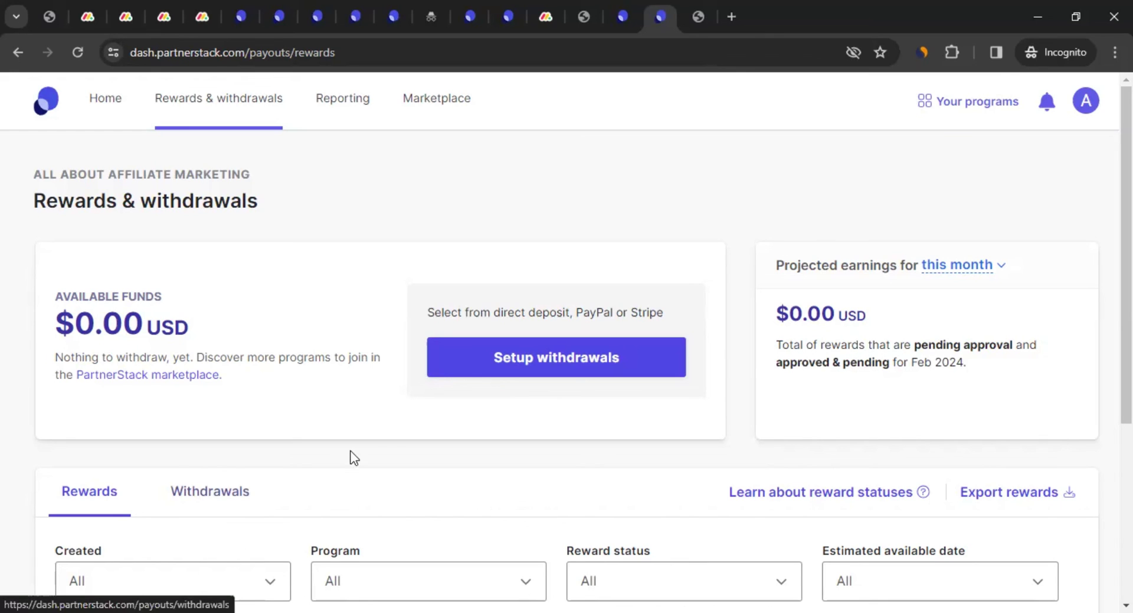
pyautogui.scroll(-4, 292, 424)
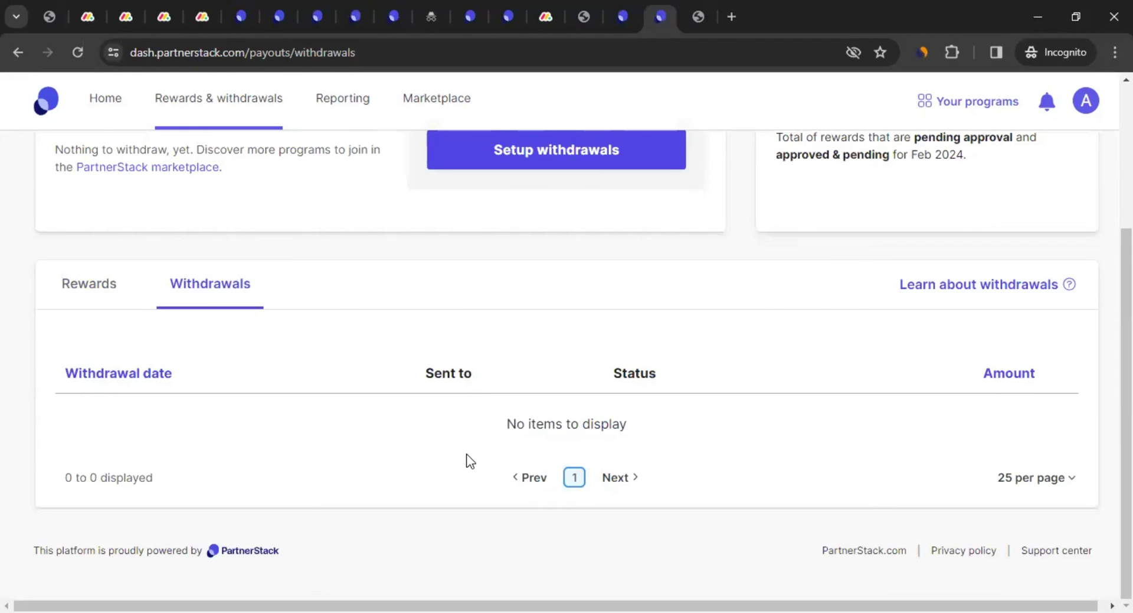
pyautogui.scroll(3, 466, 455)
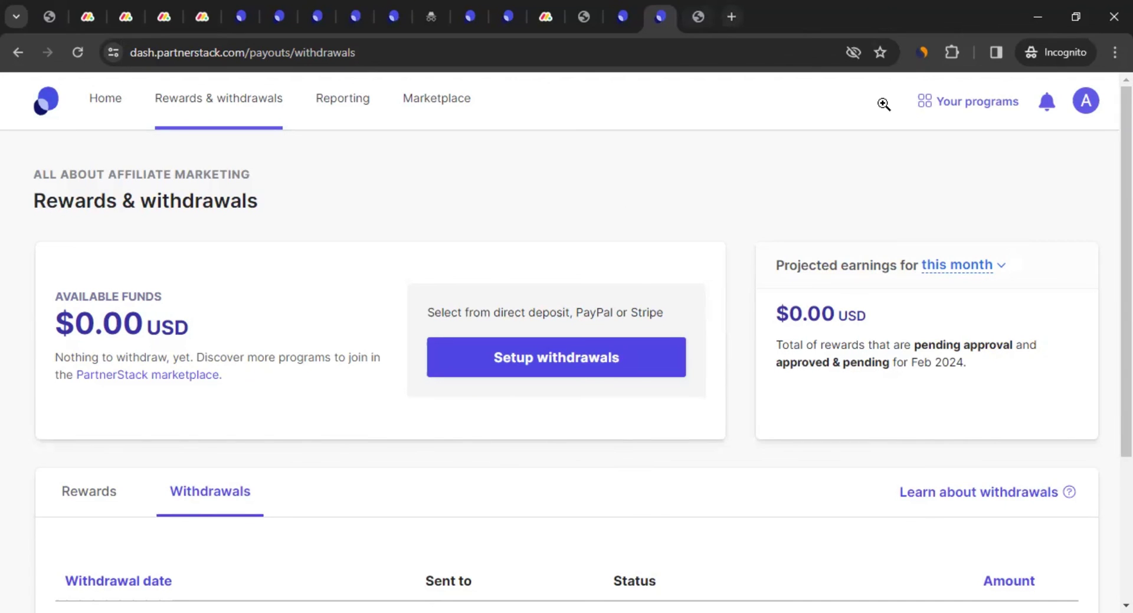
pyautogui.hotkey('ctrl', 'Tab')
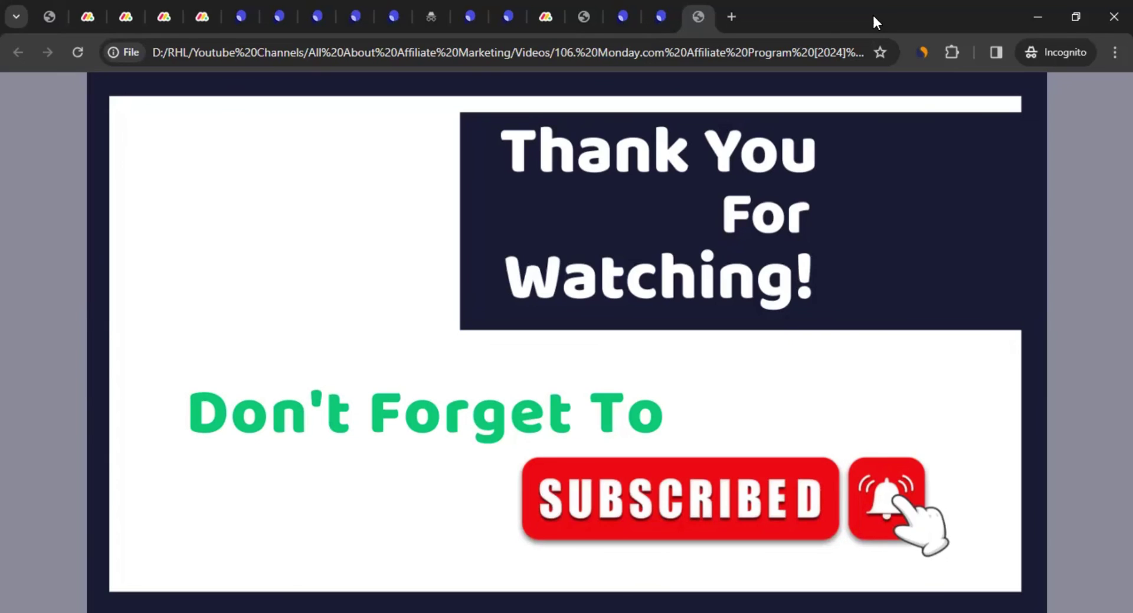